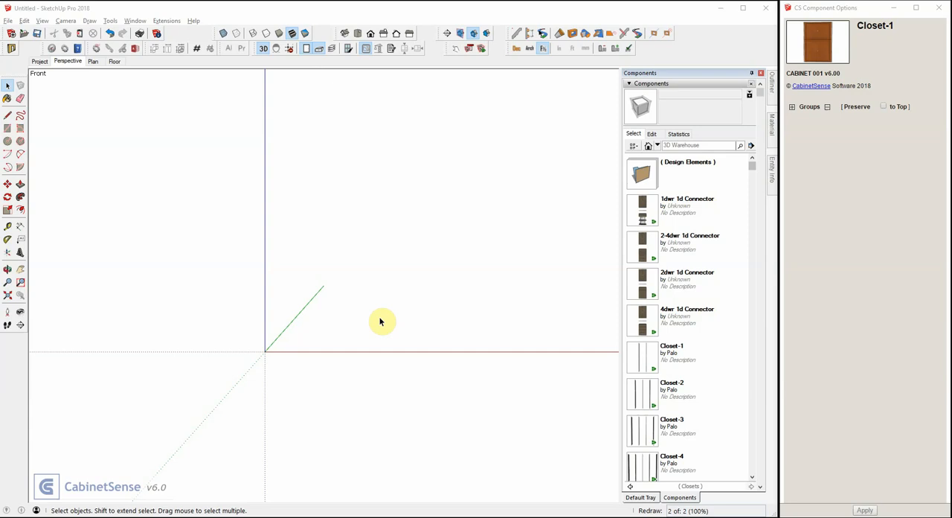
- Place a Closet-2 component on the red axis near the origin and open it for editing
click(643, 395)
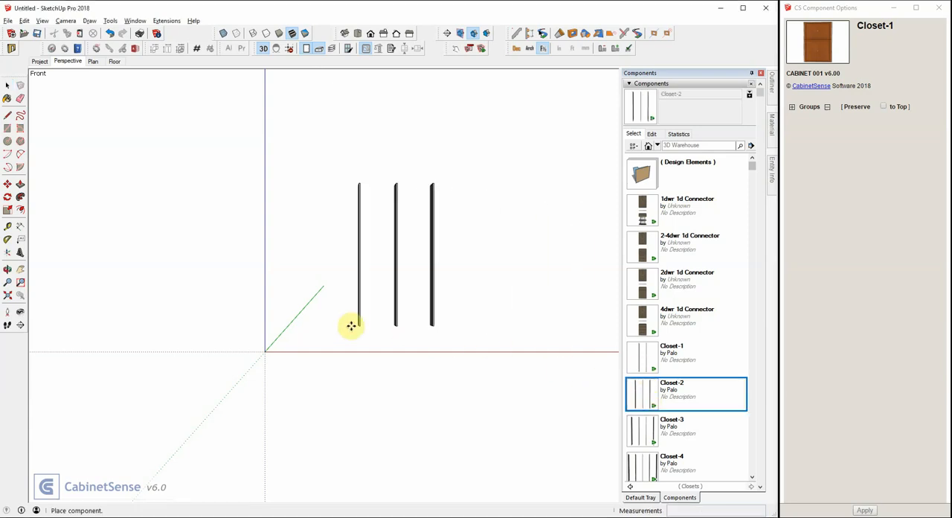
click(282, 348)
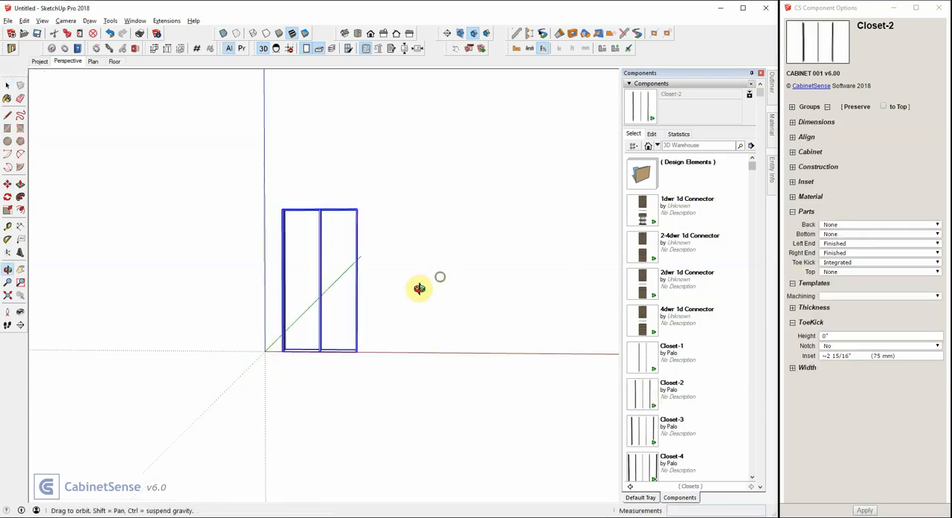
middle_drag(418, 287, 277, 278)
right_click(285, 261)
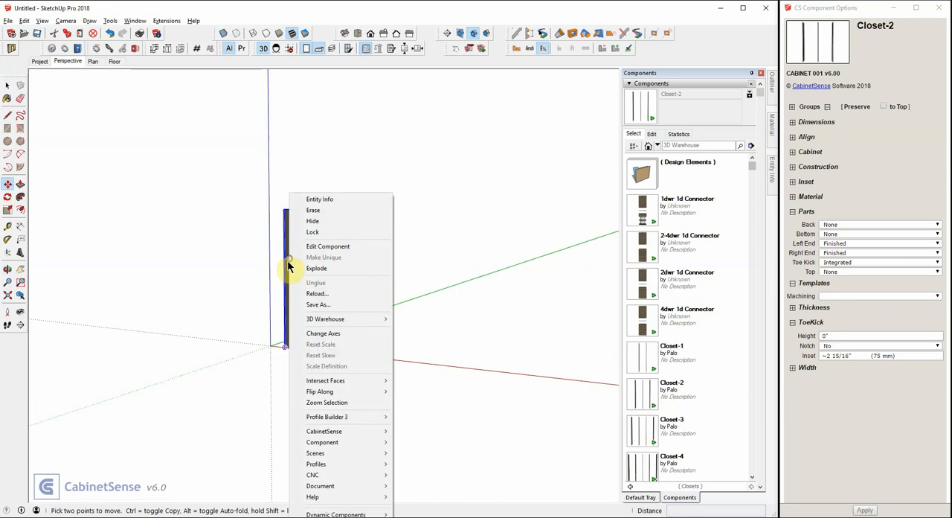
click(320, 247)
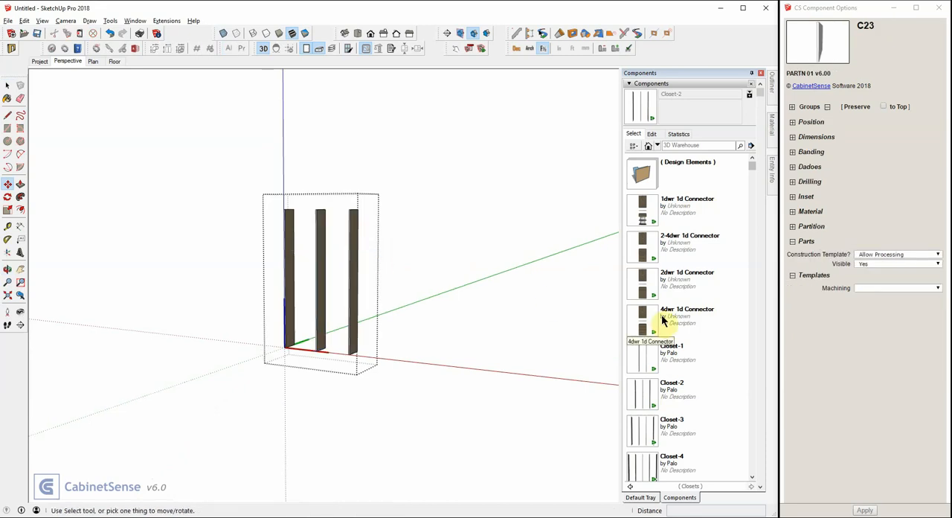
- Insert a Rack-2 Connector into the second bay of the closet, between the middle and right uprights
scroll(664, 320, down, 10)
scroll(664, 320, down, 2)
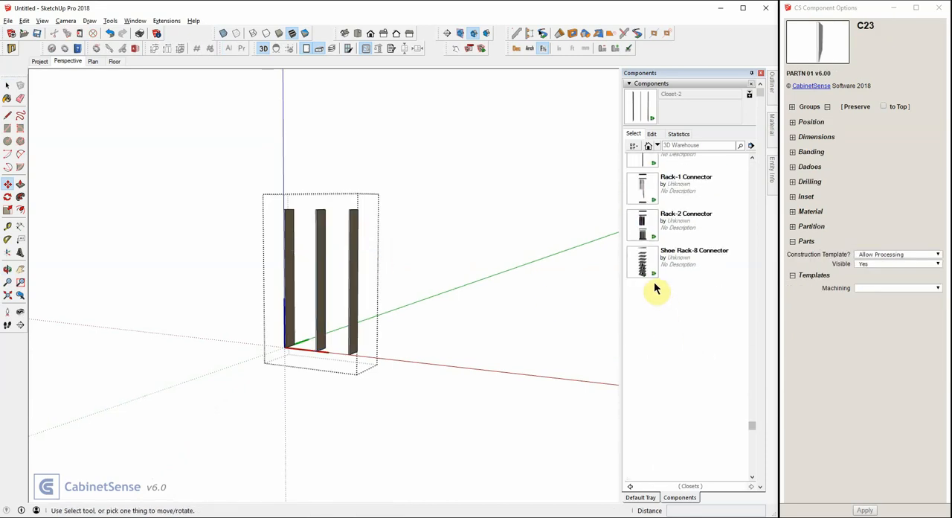
click(642, 235)
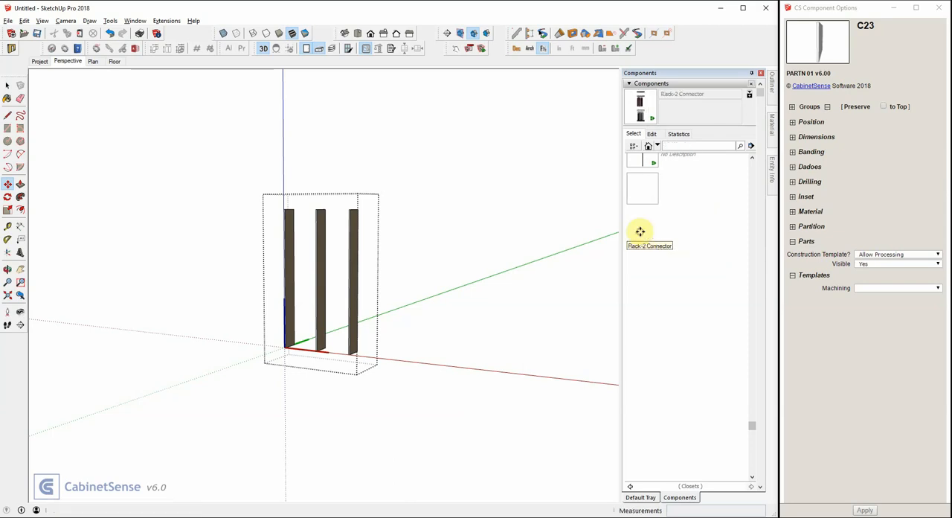
click(324, 330)
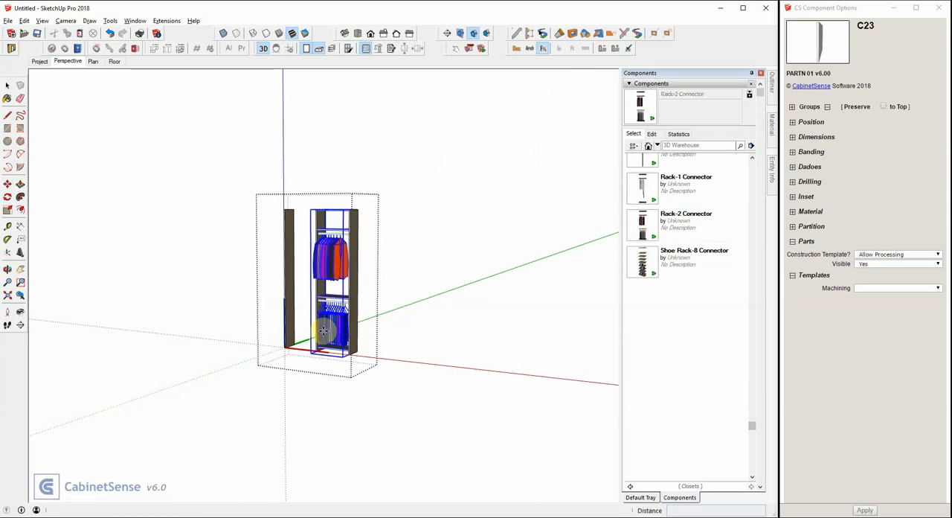
scroll(334, 290, up, 3)
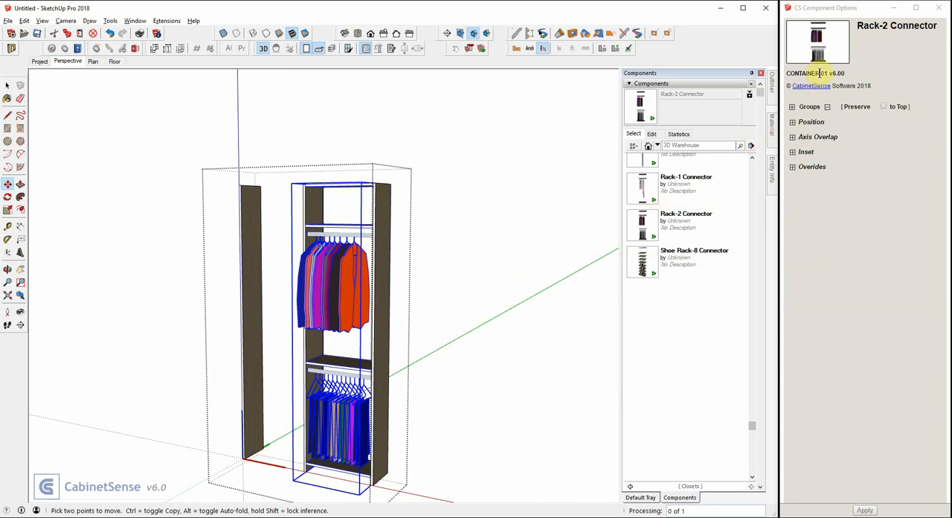
- Examine the Rack-2 Connector's component type and option groups, and open it to inspect the nested Rack-2 cabinet
drag(820, 72, 795, 74)
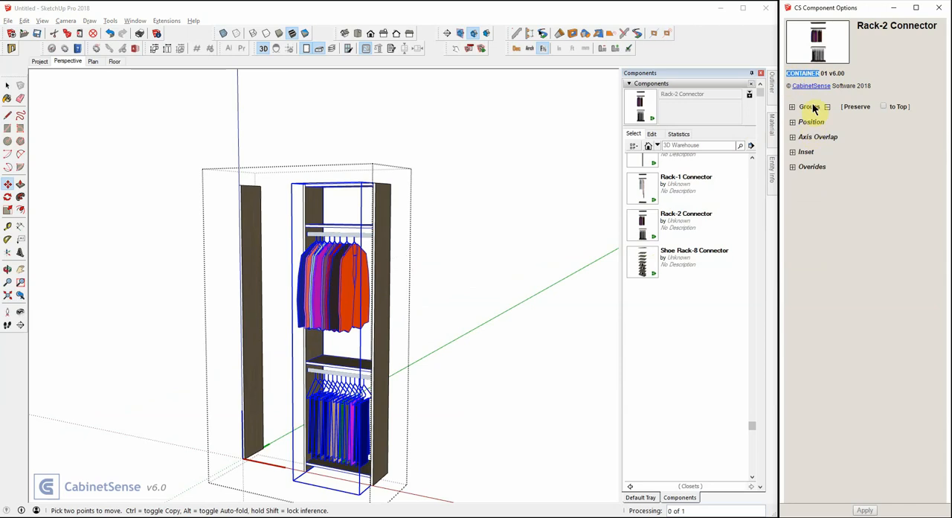
click(792, 107)
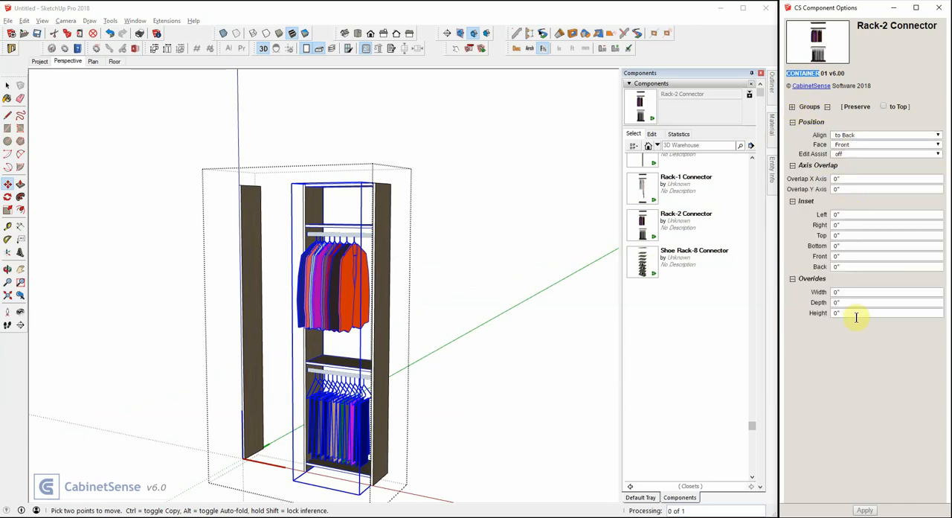
right_click(340, 280)
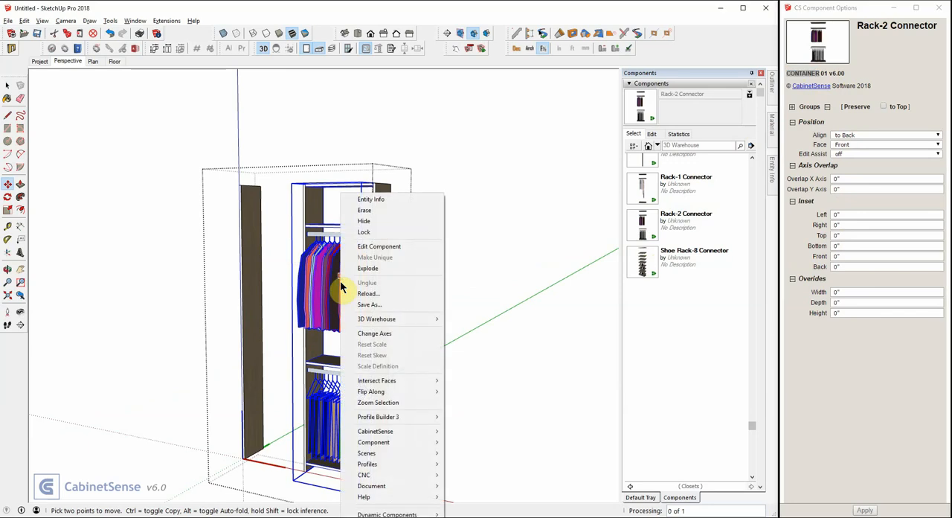
click(365, 247)
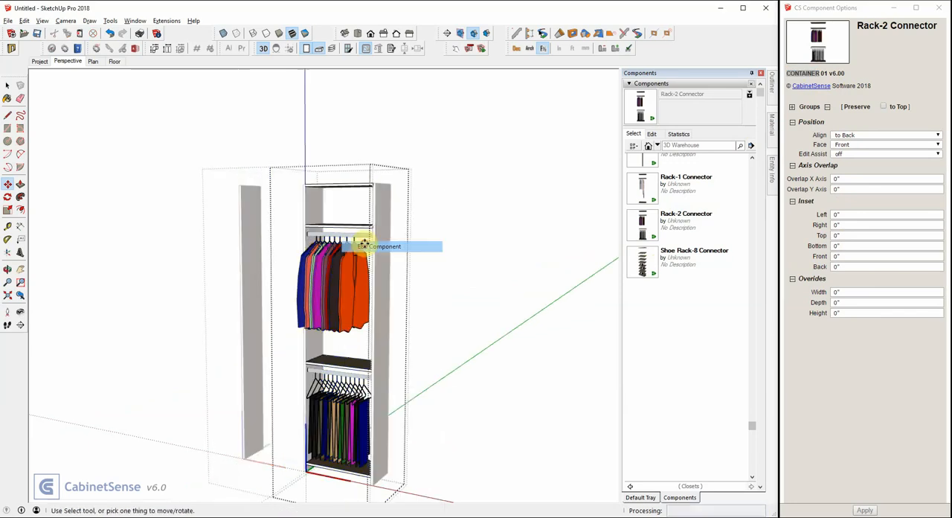
click(334, 268)
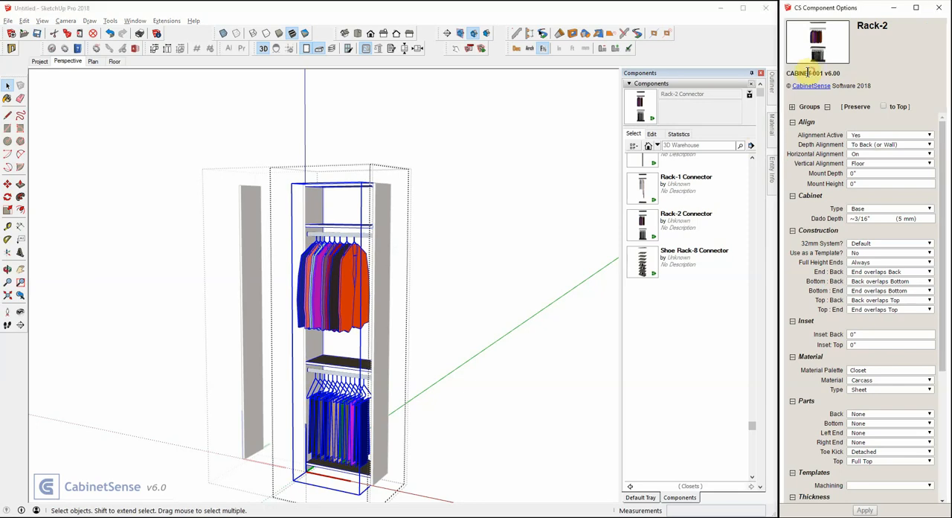
- Open the nested Rack-2 cabinet and inspect the options of the shelf above the upper clothes rail
mouse_move(827, 135)
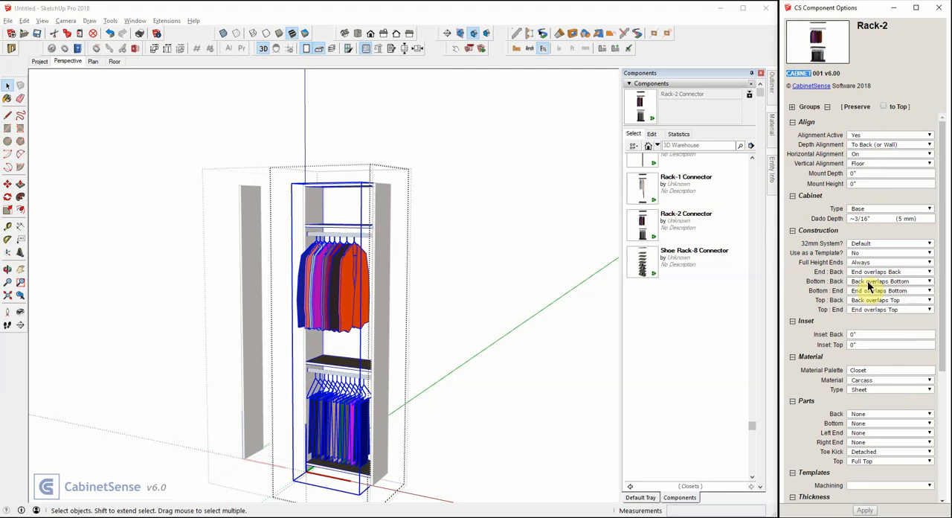
double_click(342, 230)
click(343, 230)
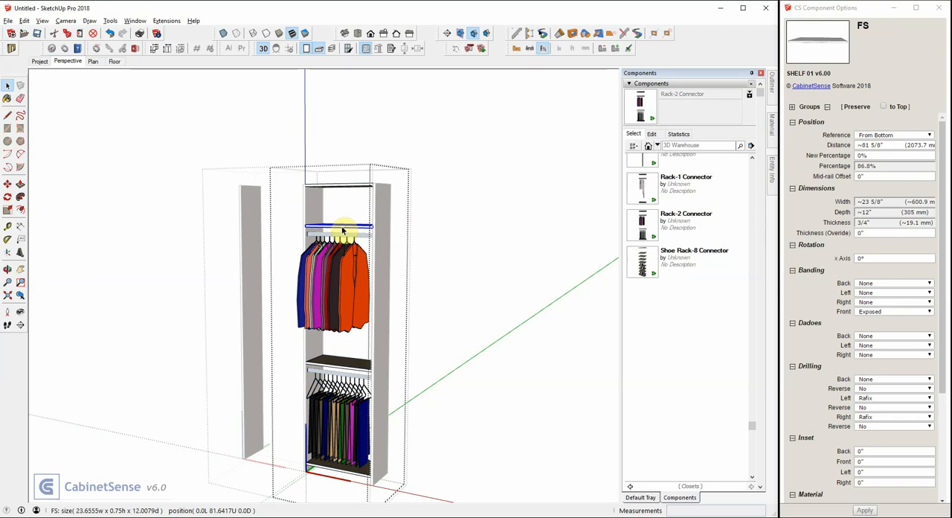
- Leave the nested component editing and delete the whole Closet-2 assembly
click(315, 138)
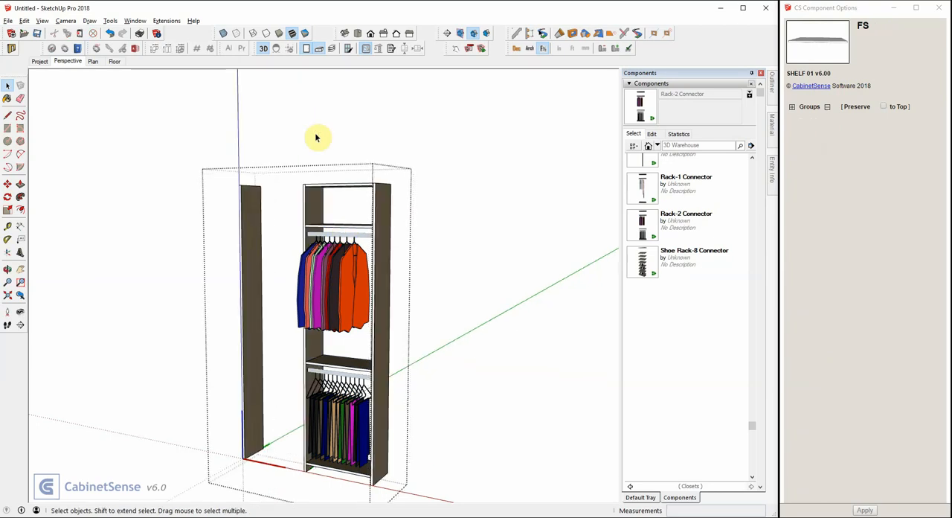
click(439, 186)
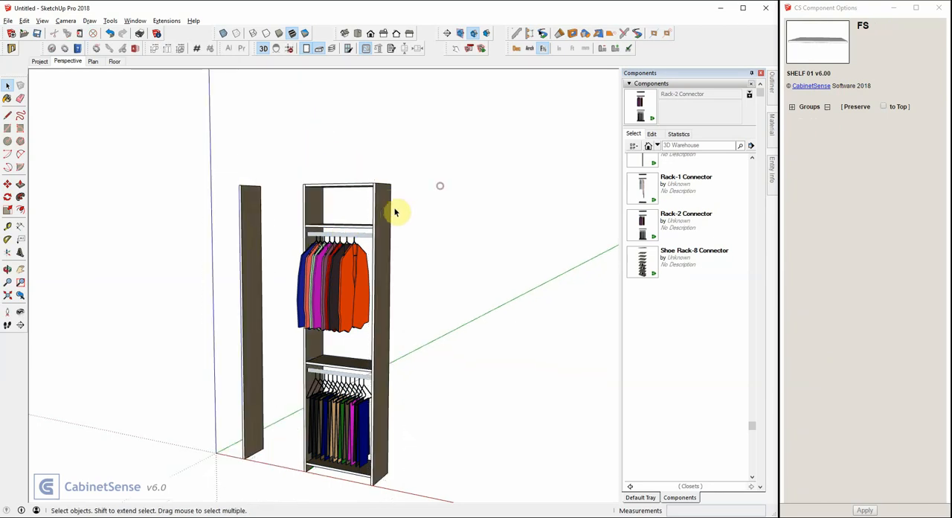
click(390, 216)
key(Delete)
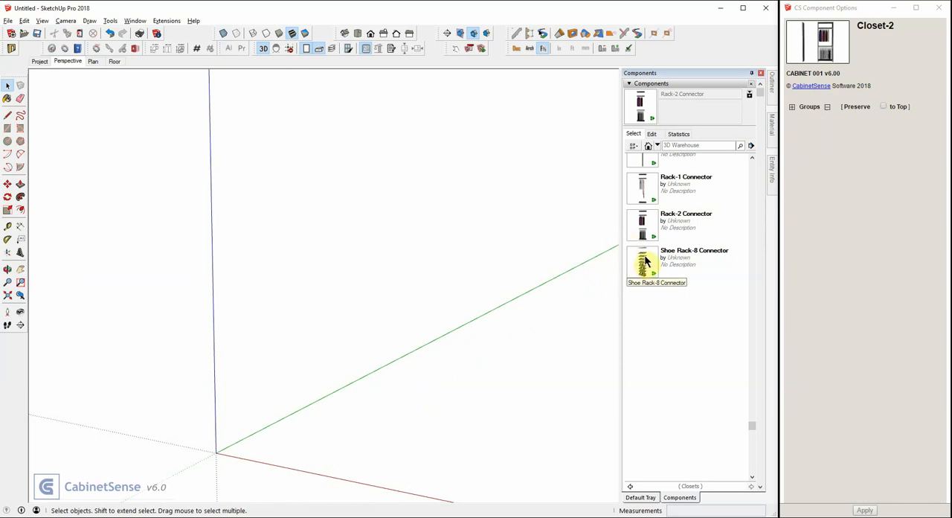
- Place a Base 2D0D cabinet from the Euro Sample Library on the red axis near the origin
click(657, 145)
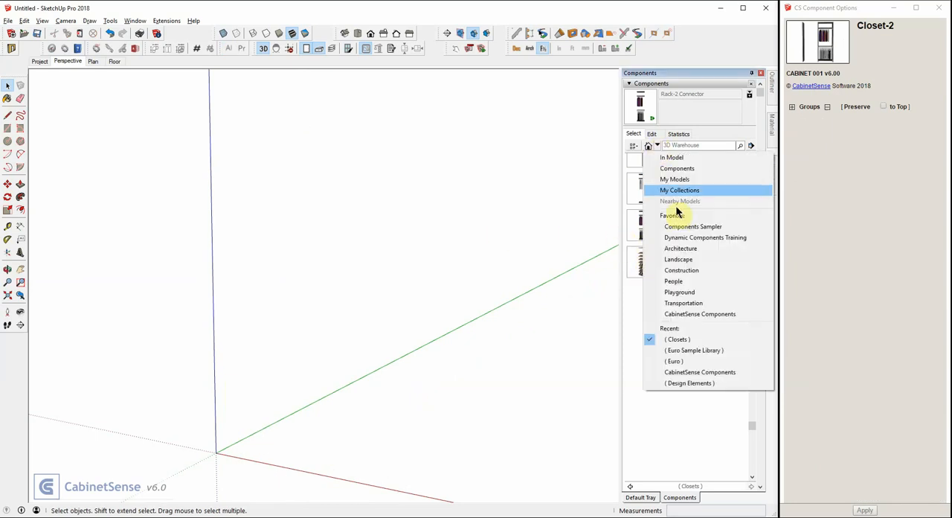
click(677, 350)
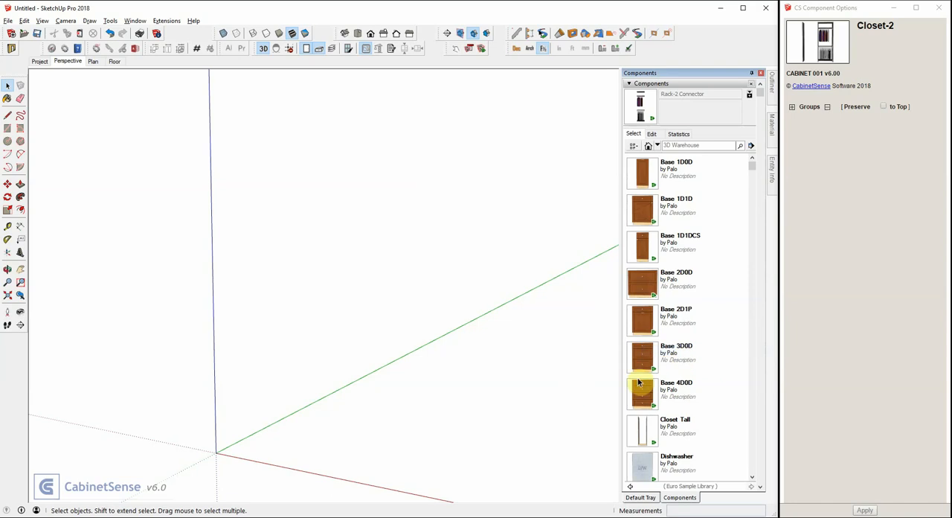
click(640, 292)
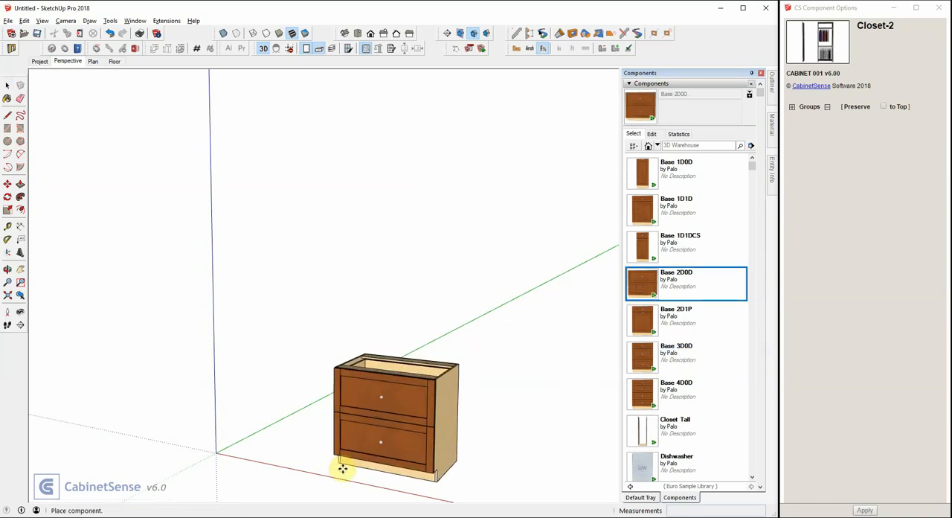
click(338, 467)
key(m)
scroll(257, 198, down, 5)
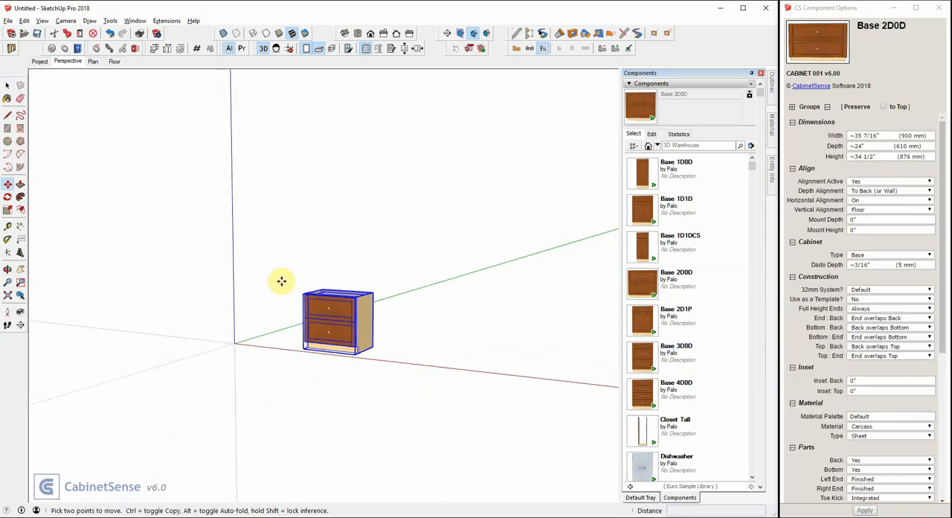
scroll(323, 308, up, 4)
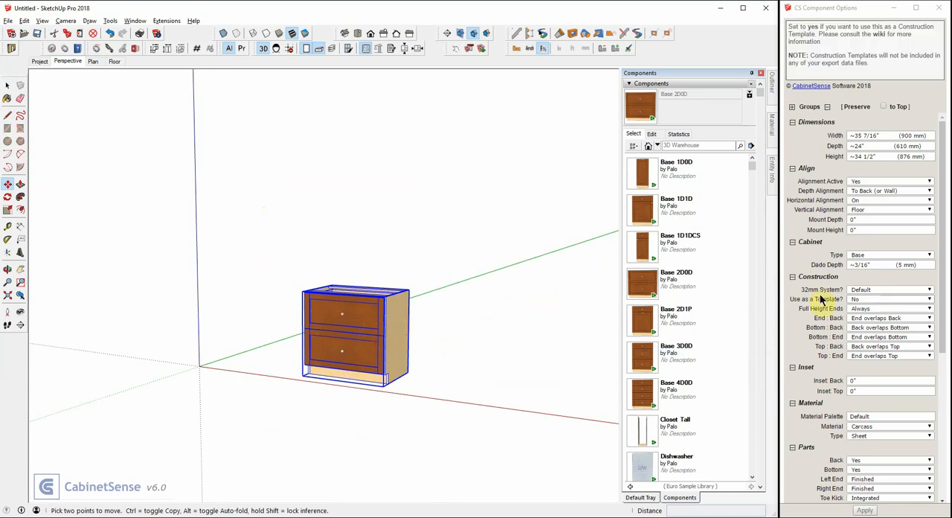
- Set the base cabinet's Back, Left End and Right End parts to None
scroll(833, 316, down, 3)
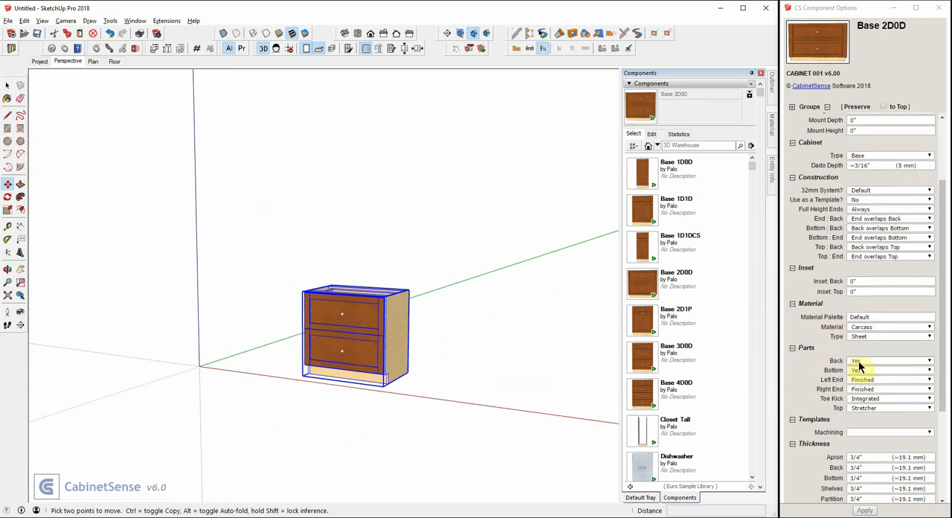
click(859, 362)
click(856, 382)
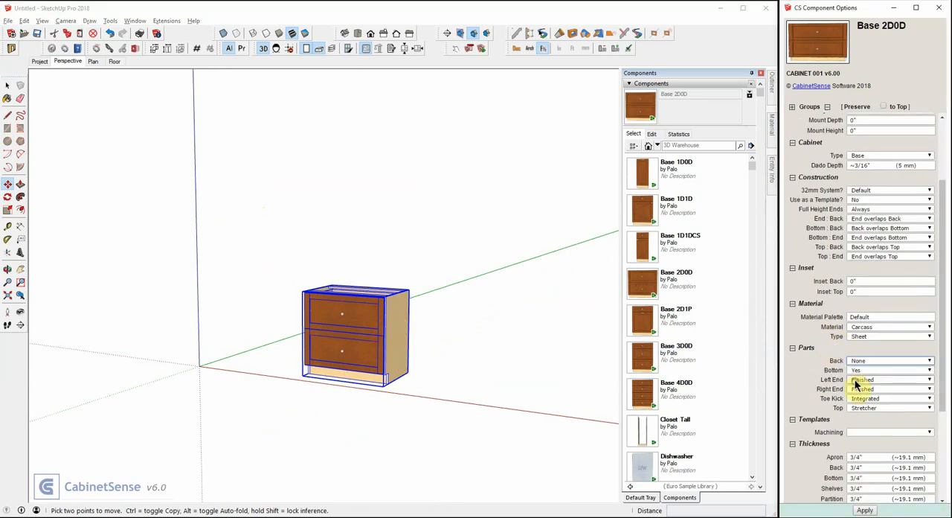
click(859, 380)
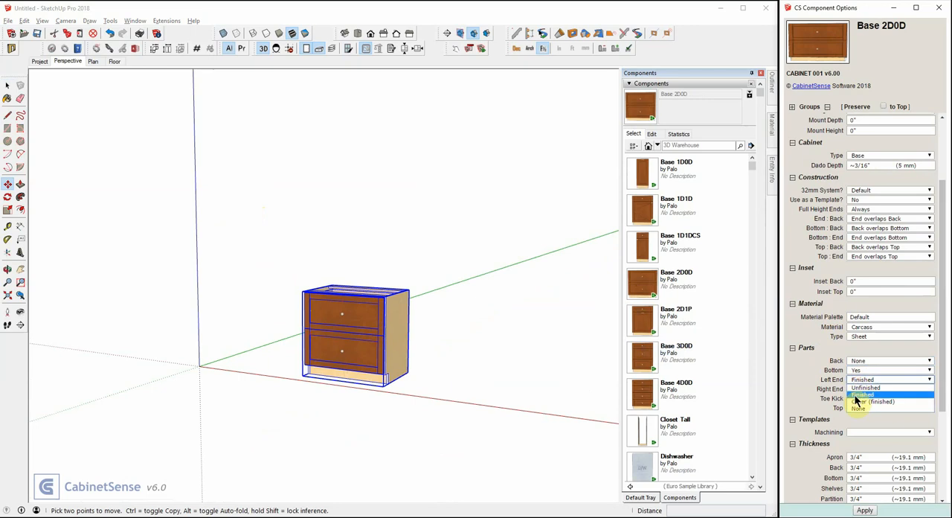
click(855, 408)
click(859, 389)
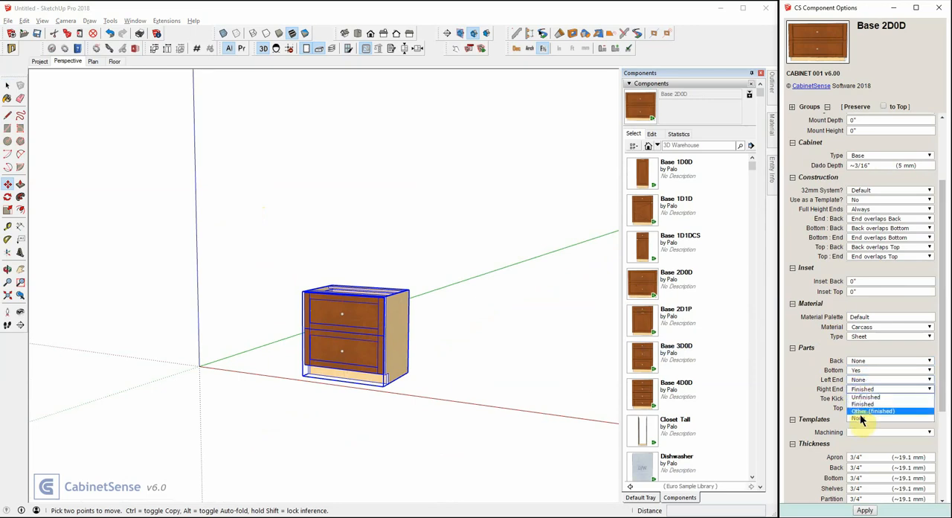
click(860, 419)
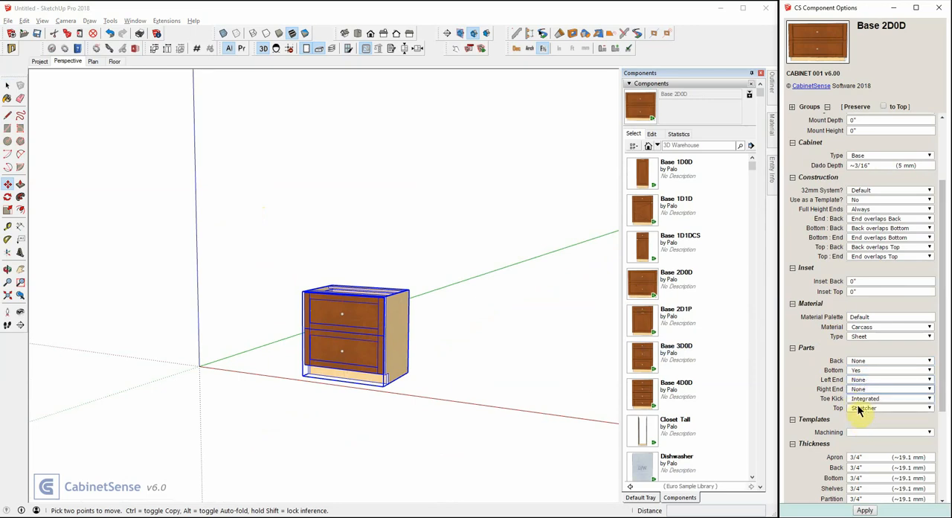
- Set the cabinet's Top part to Full Top and its toe kick height to 0, and apply the changes
click(859, 408)
click(861, 431)
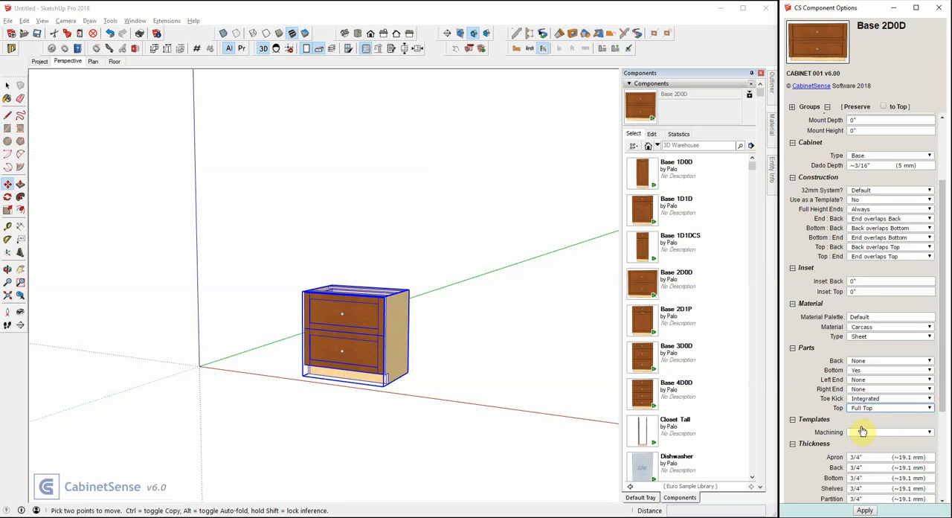
scroll(800, 372, down, 3)
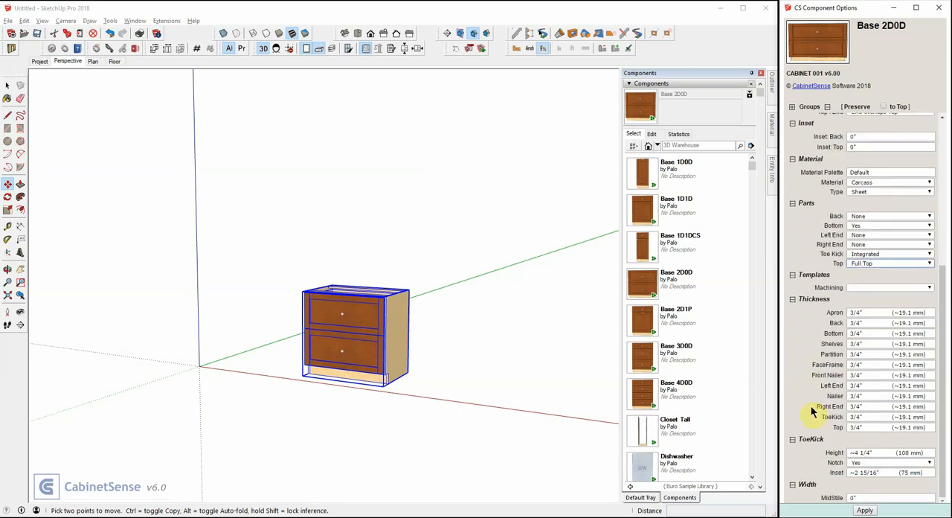
click(860, 453)
text(0)
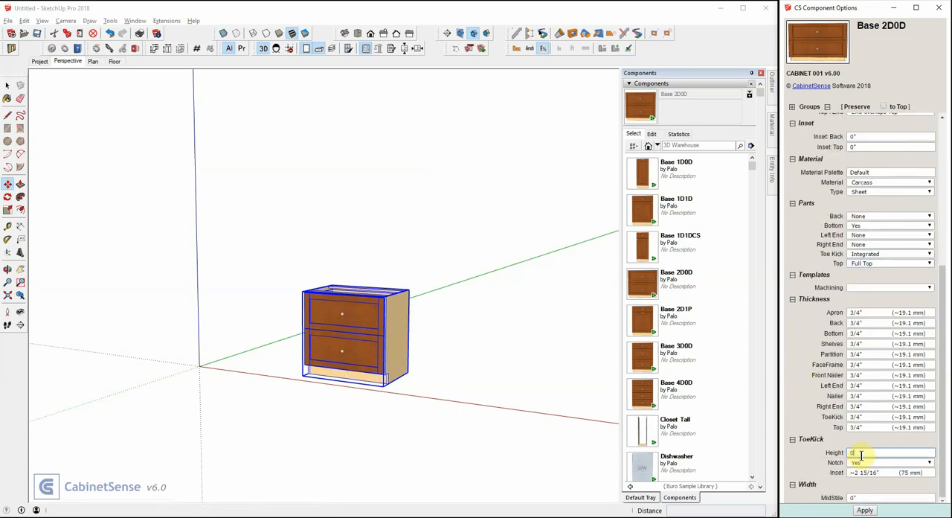
key(Return)
- Open the base cabinet for editing and check the left and right drilling options of its top and middle stretcher
middle_drag(499, 301, 427, 308)
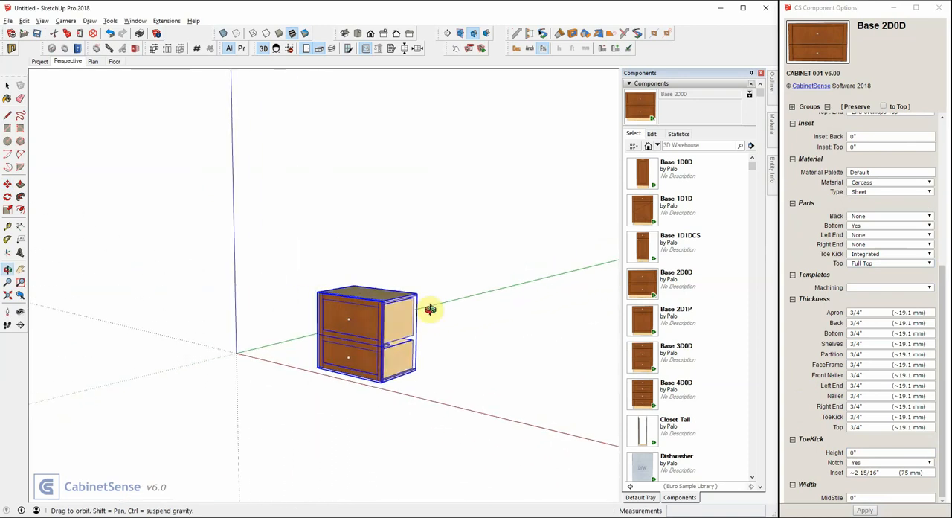
key(m)
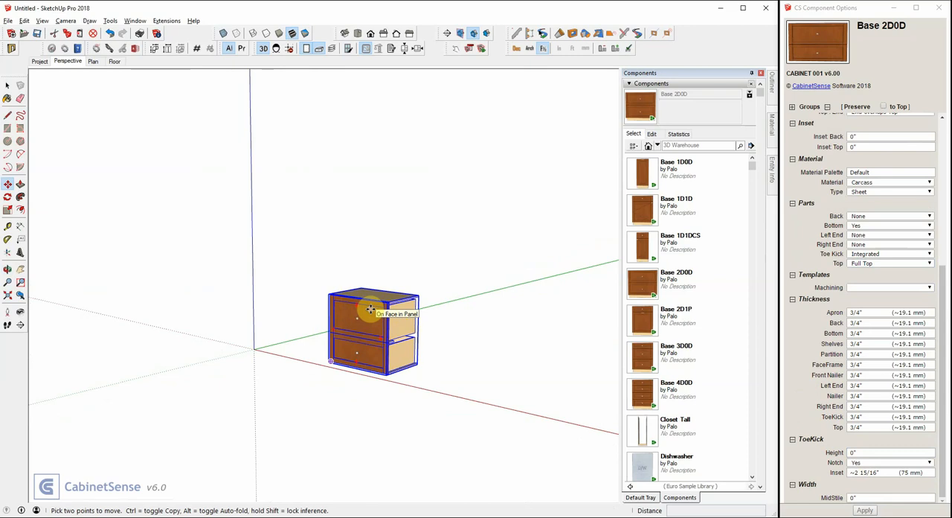
key(space)
double_click(392, 299)
click(392, 299)
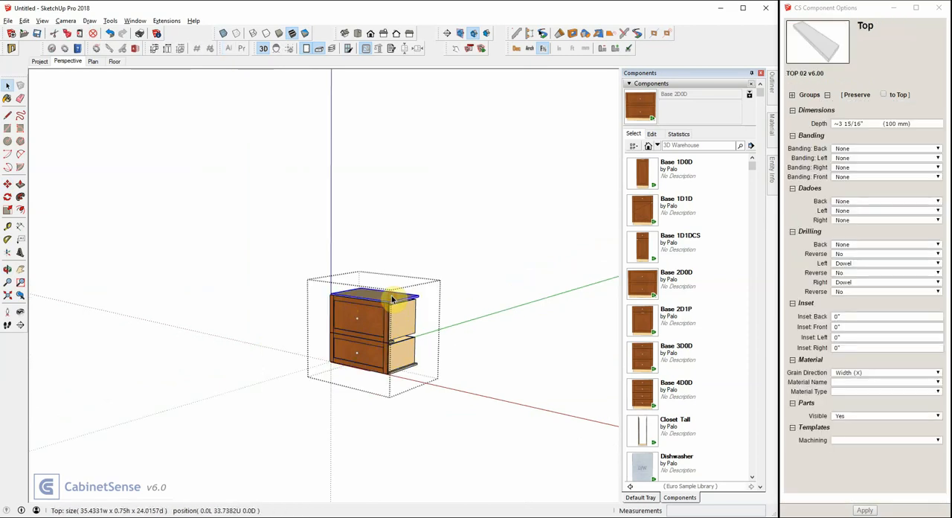
click(842, 264)
click(843, 276)
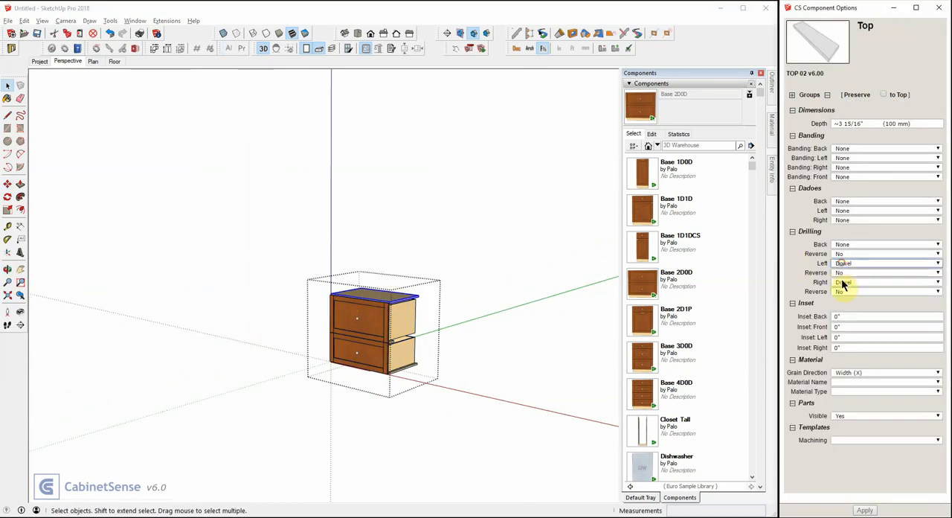
click(386, 342)
click(392, 343)
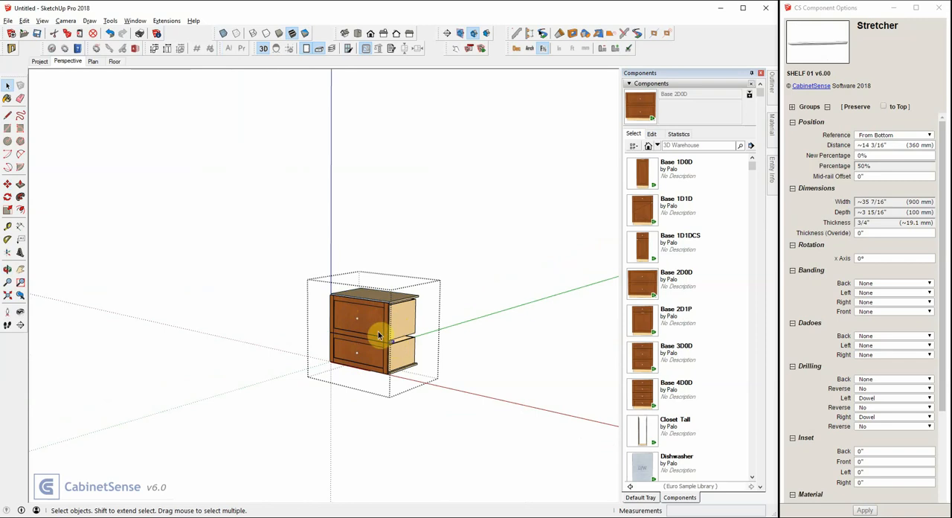
- Leave the cabinet's component editing and create a connector from the whole Base 2D0D cabinet
click(367, 238)
right_click(377, 324)
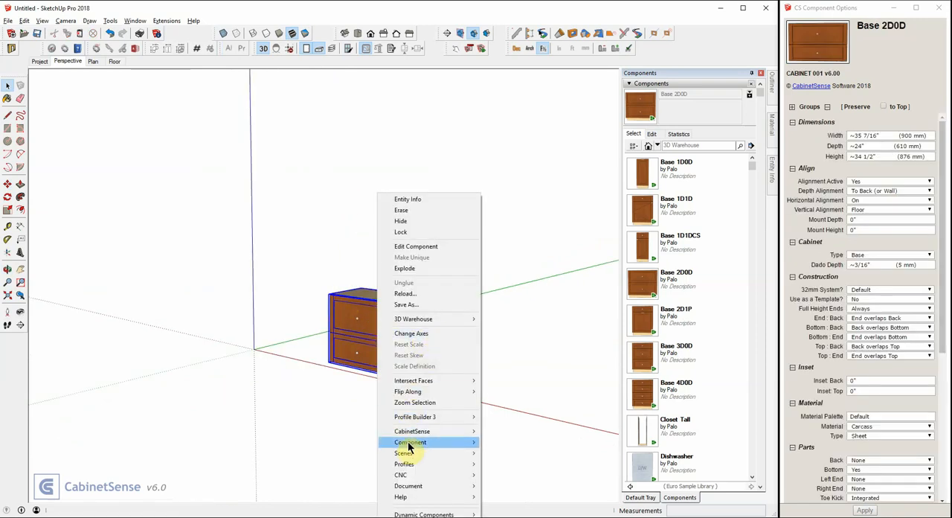
mouse_move(408, 442)
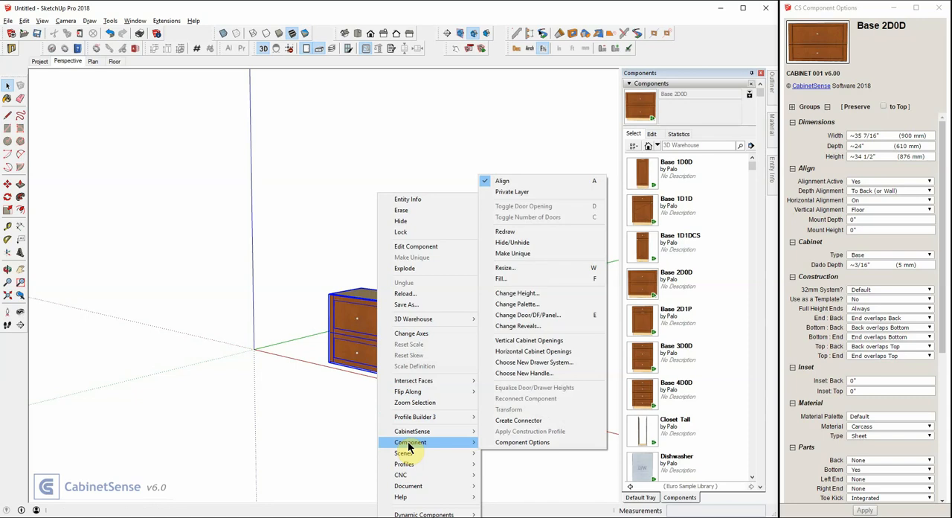
click(521, 421)
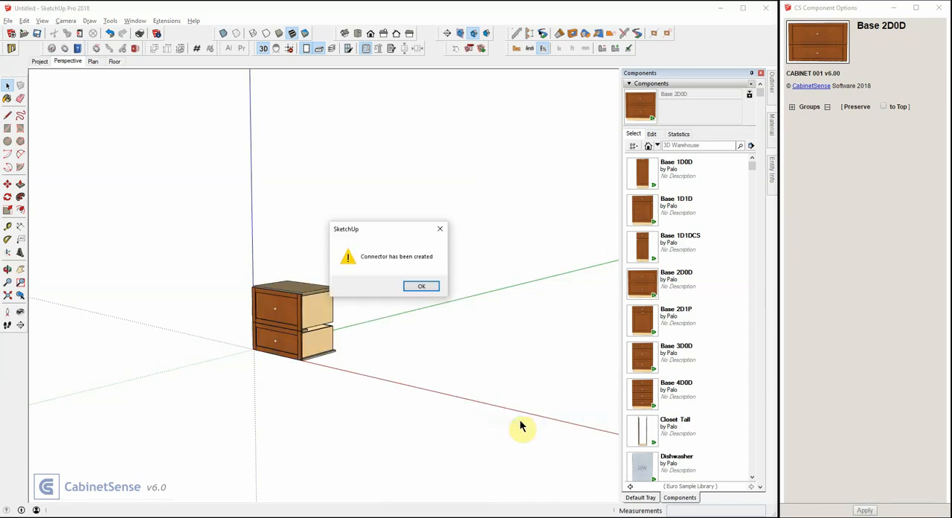
click(422, 291)
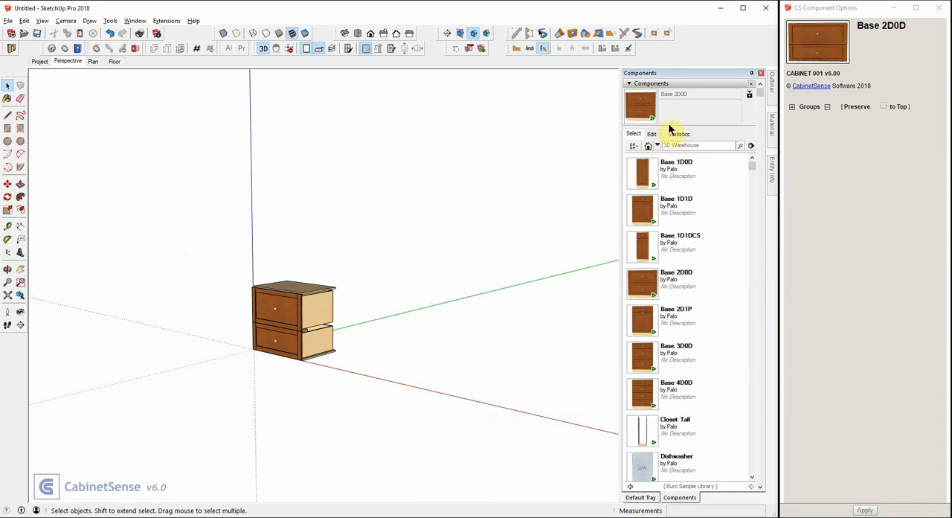
- Place a Closet-1 component from the Closets library on the red axis beside the drawer cabinet
click(657, 145)
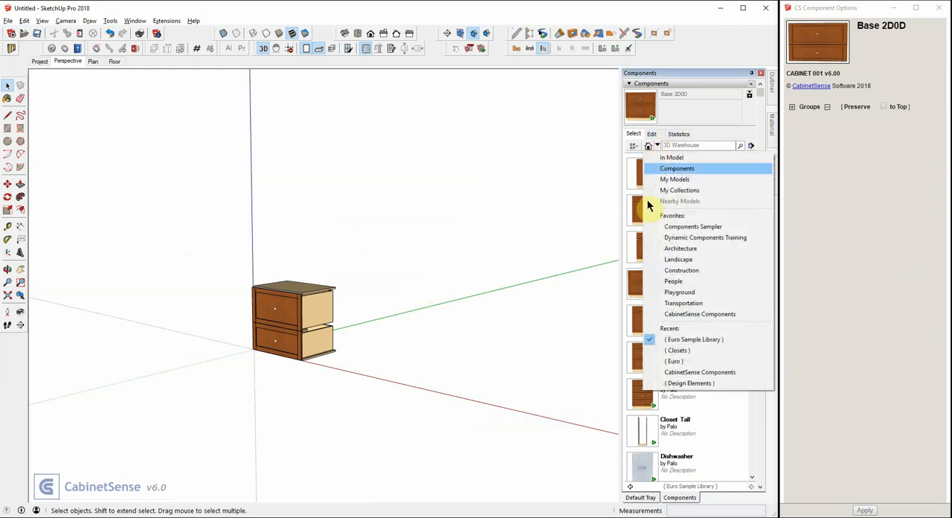
click(678, 352)
click(631, 361)
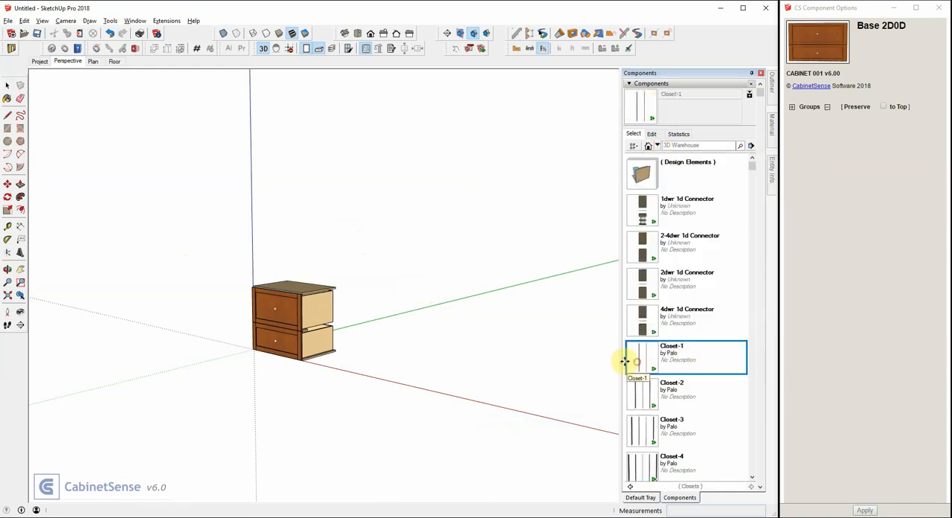
click(366, 374)
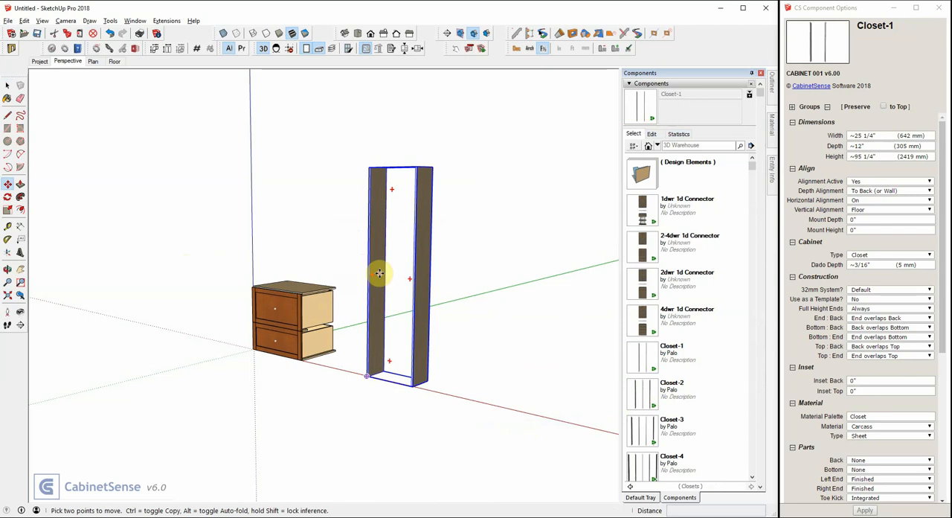
- Edit the Closet-1 component, insert the model's Base 2D0D Connector between its two side panels, and leave component editing
right_click(379, 278)
click(402, 246)
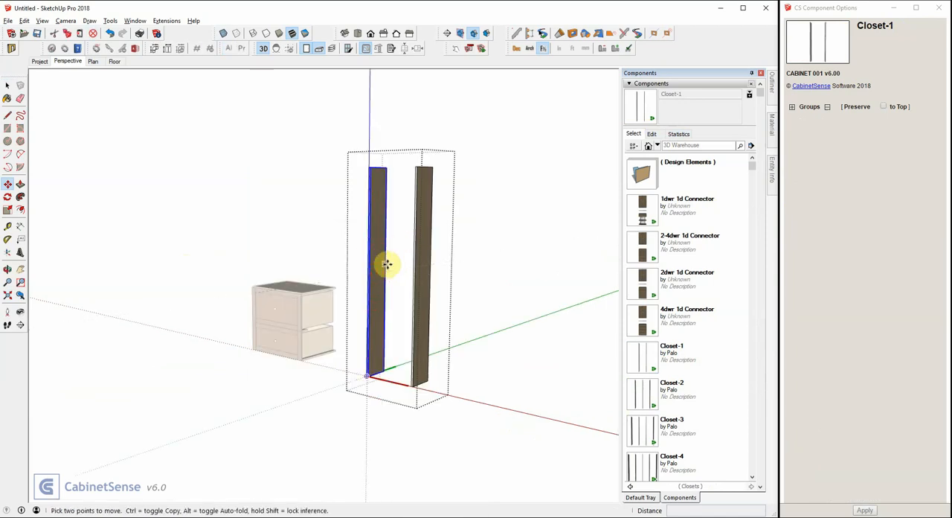
click(648, 145)
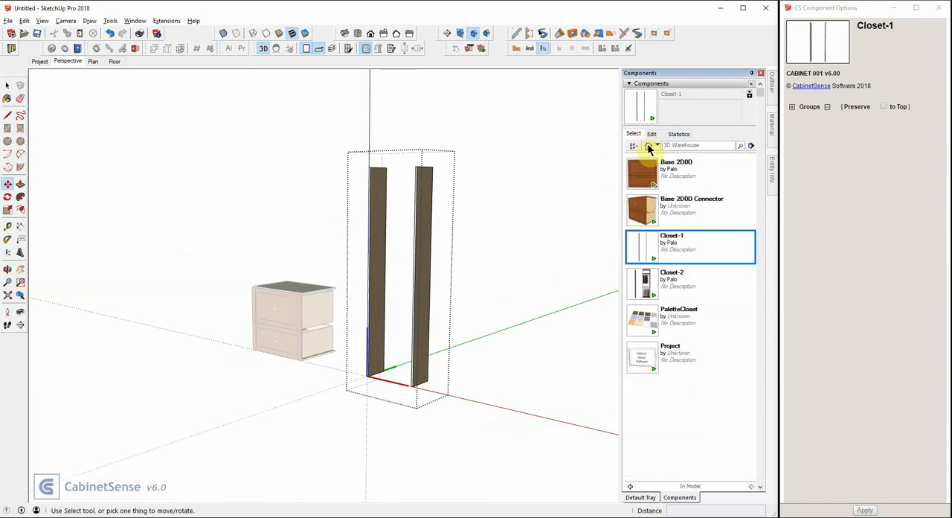
click(644, 212)
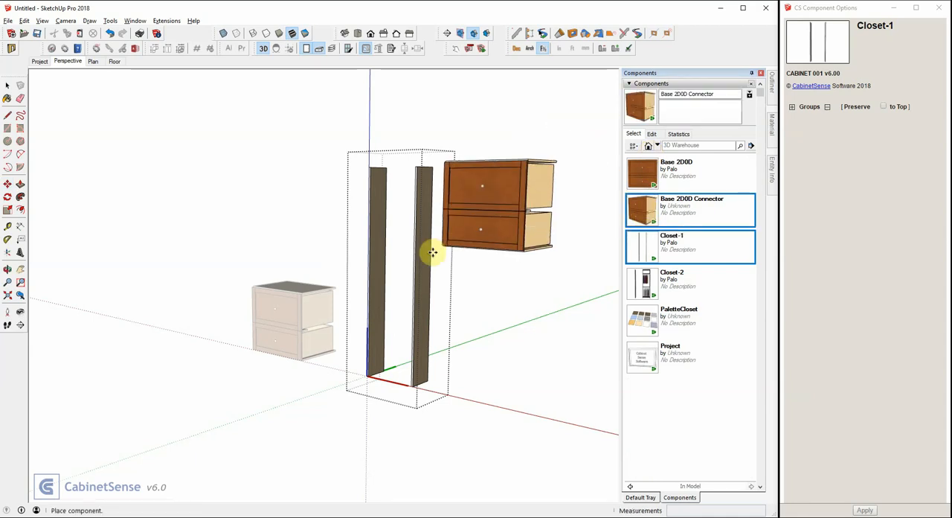
click(374, 327)
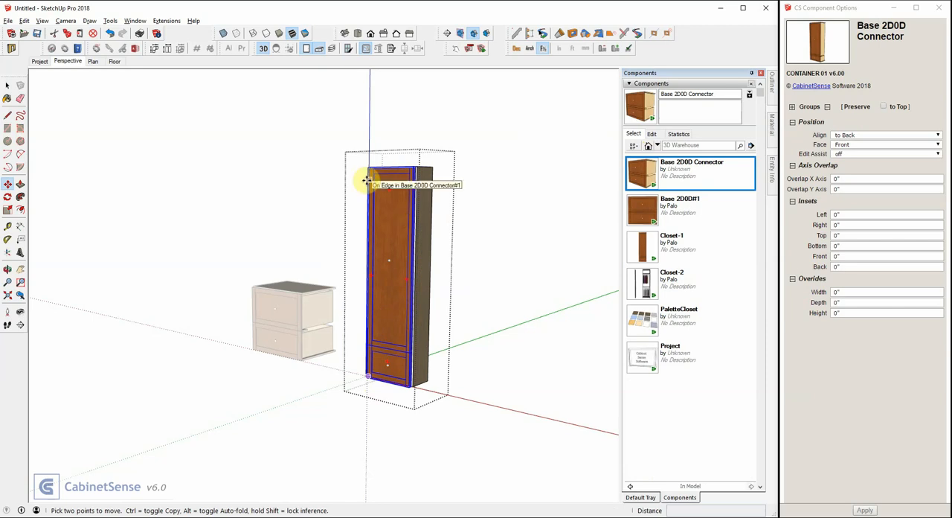
middle_drag(372, 179, 379, 215)
key(space)
click(409, 132)
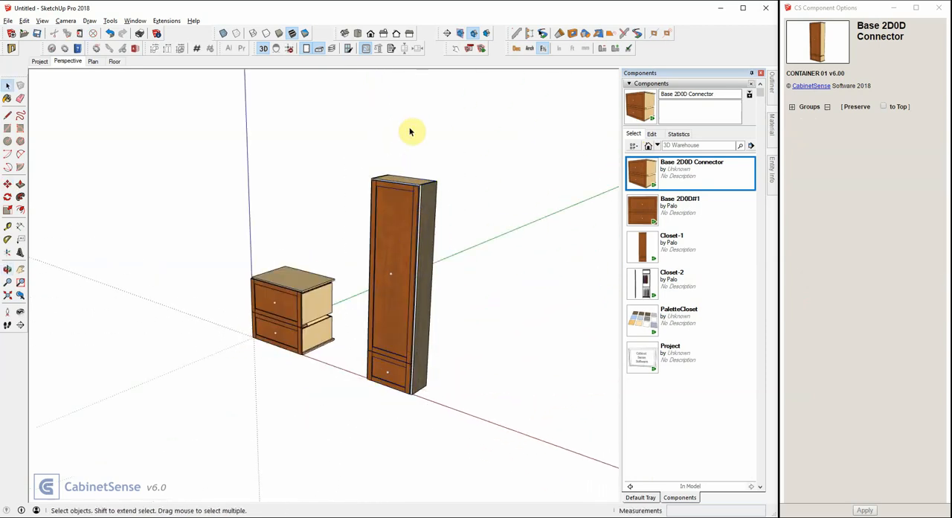
- Scale the closet to about 0.78 of its height and to 1.5 times its width
click(403, 186)
key(s)
drag(403, 180, 403, 221)
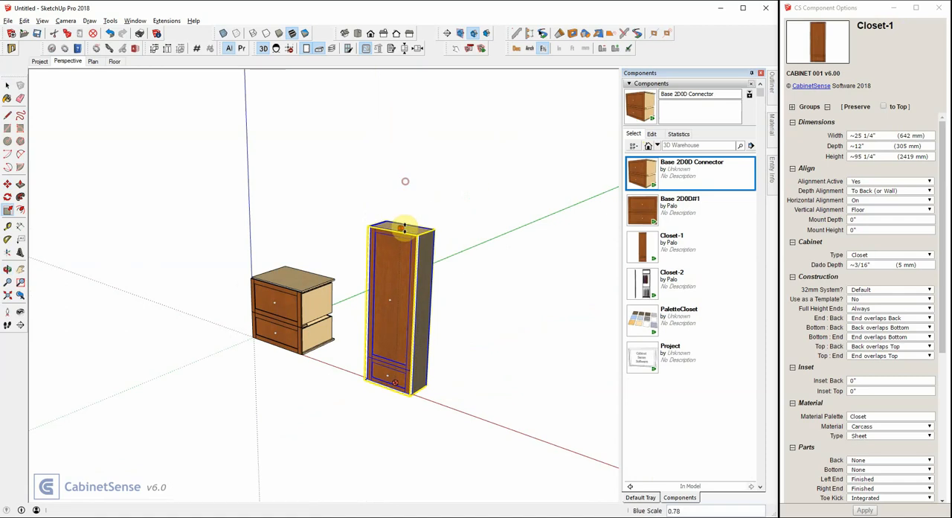
drag(423, 314, 444, 320)
text(1.5)
key(Return)
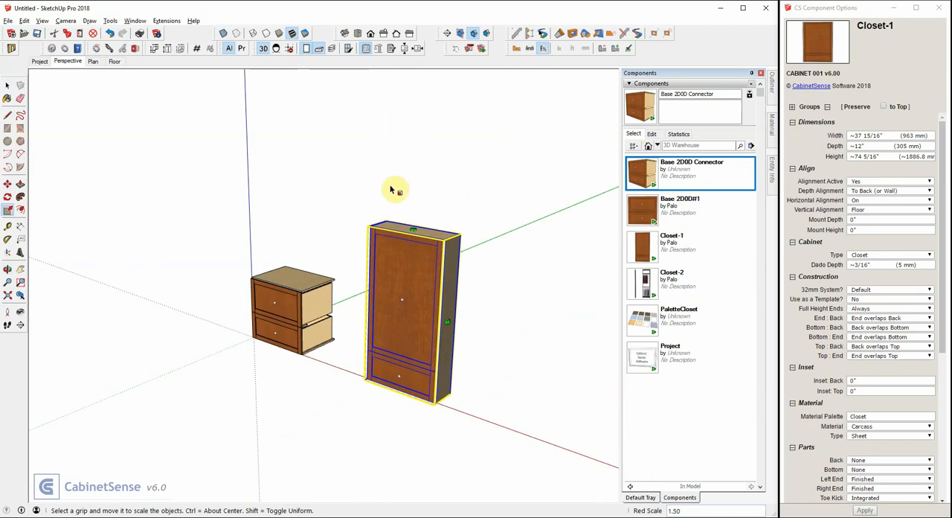
key(space)
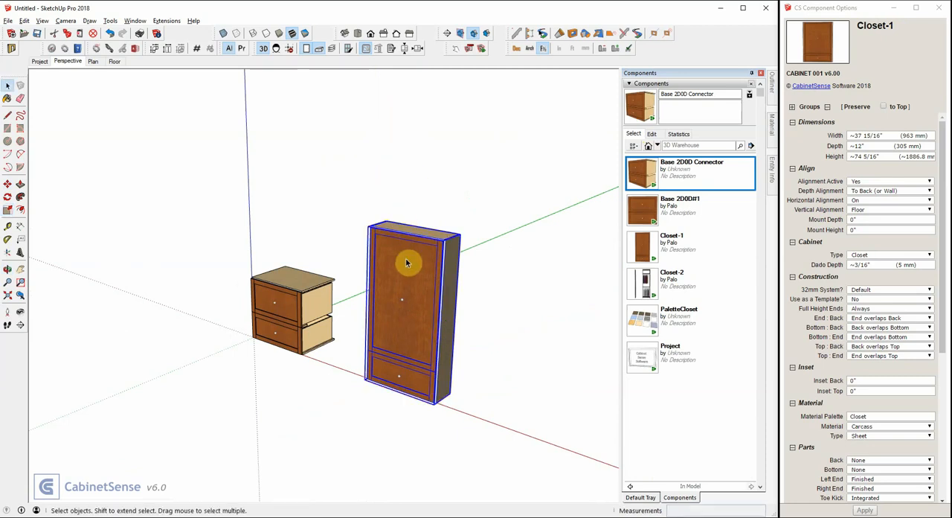
- Hide the door and drawer layers and switch the face style to monochrome
click(306, 48)
click(317, 48)
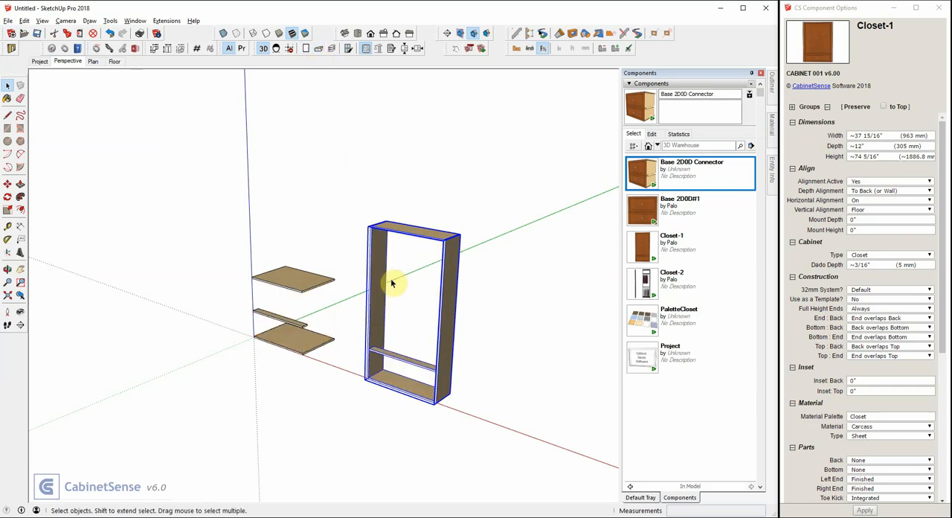
middle_drag(407, 265, 395, 204)
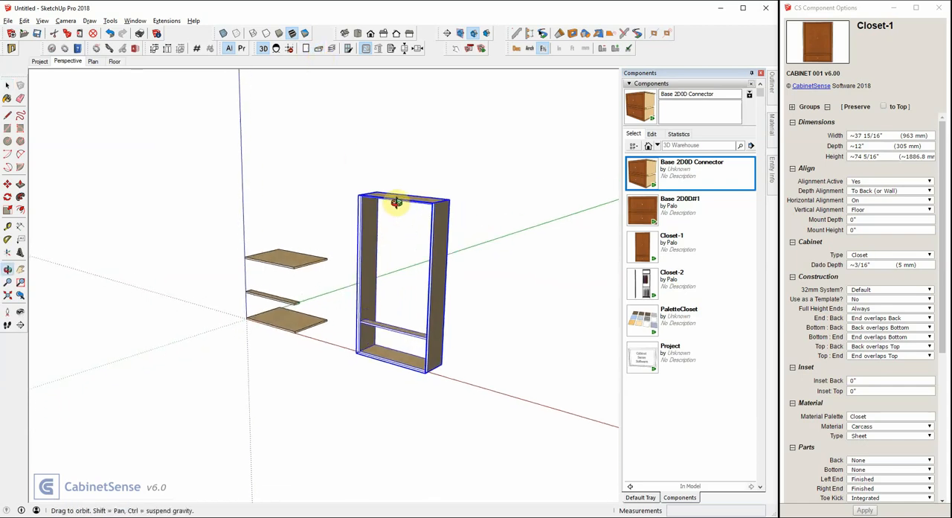
scroll(400, 200, up, 2)
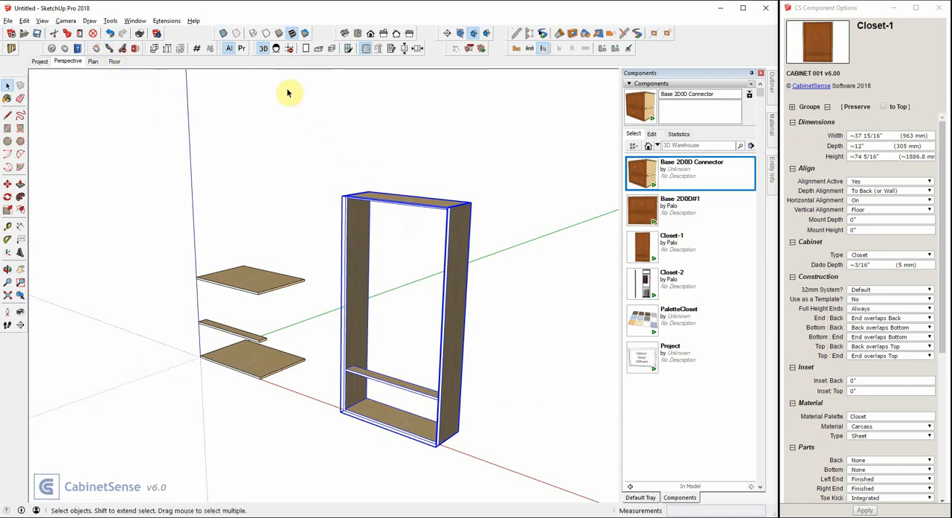
click(305, 35)
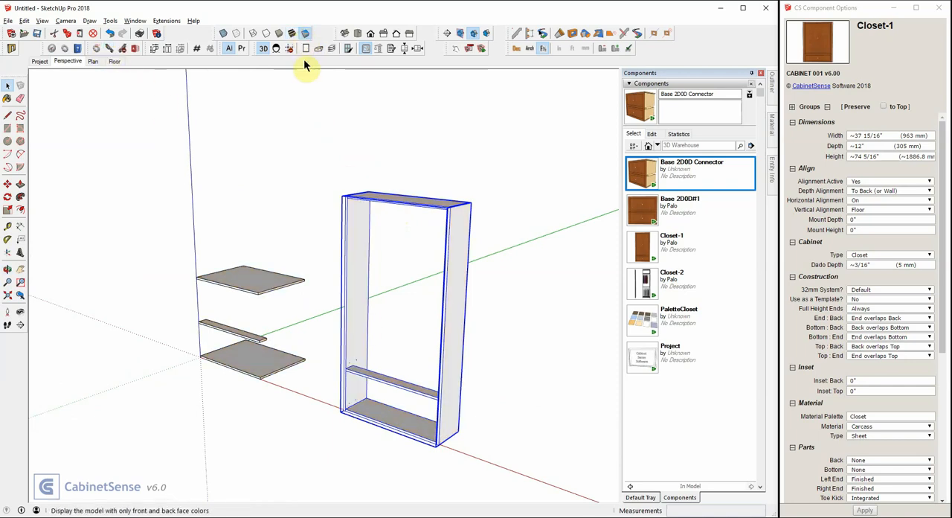
- Examine the dowel drilling in X-ray view where the closet's stretcher, bottom and top meet the side panels
scroll(353, 344, up, 6)
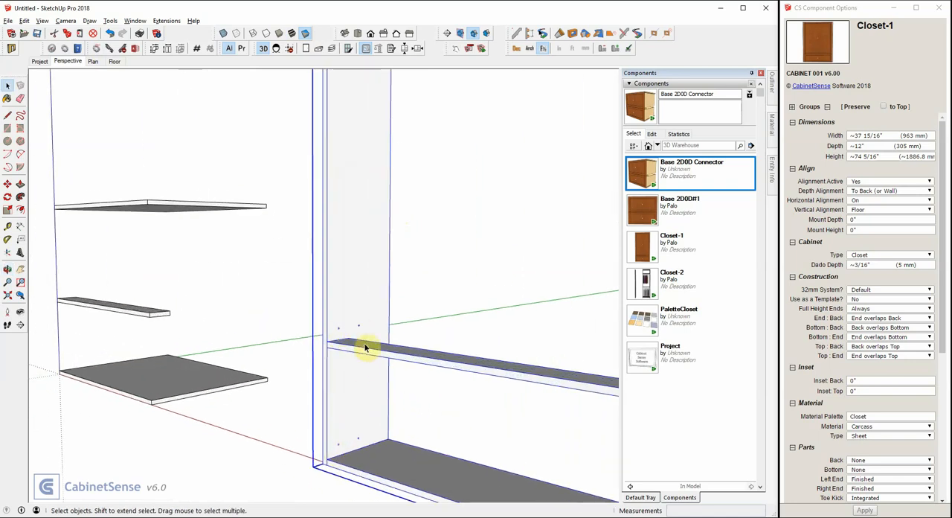
click(365, 353)
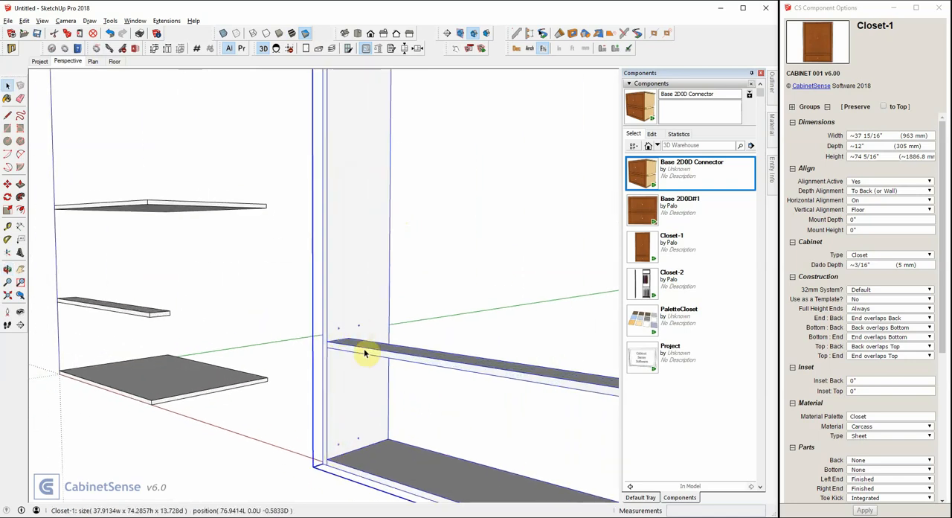
scroll(335, 348, up, 4)
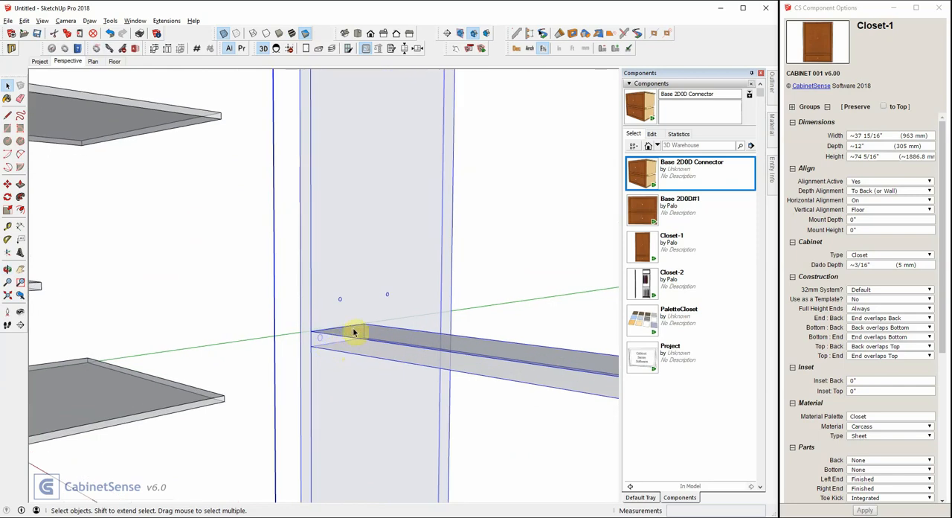
scroll(340, 325, down, 3)
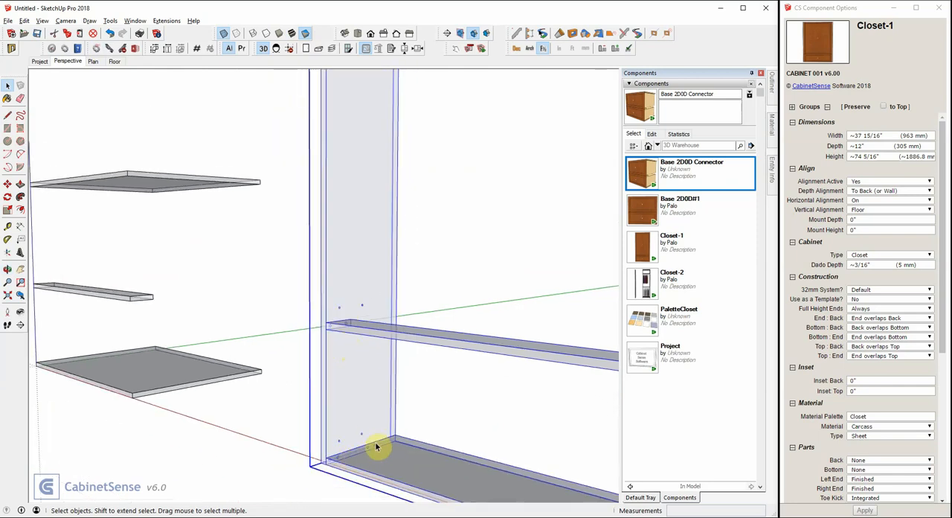
scroll(377, 446, down, 3)
scroll(370, 134, up, 4)
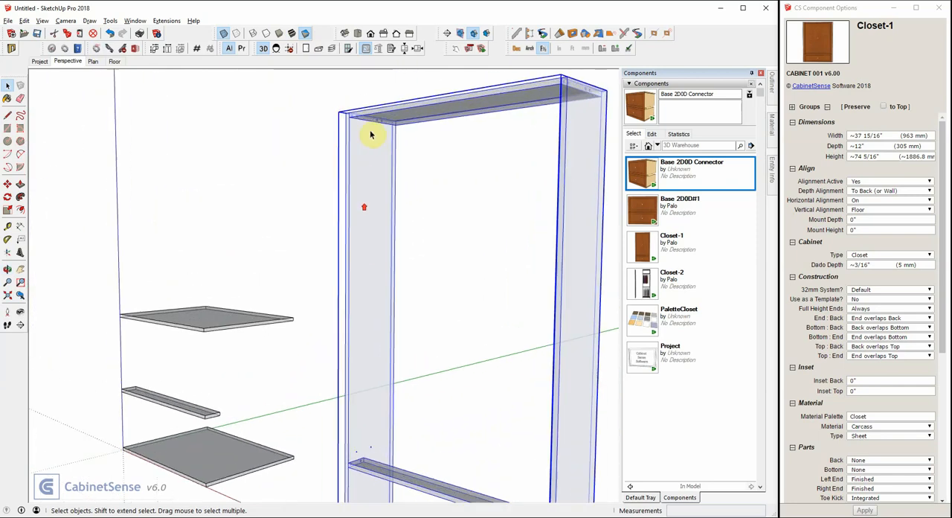
scroll(370, 134, down, 4)
middle_drag(368, 257, 335, 270)
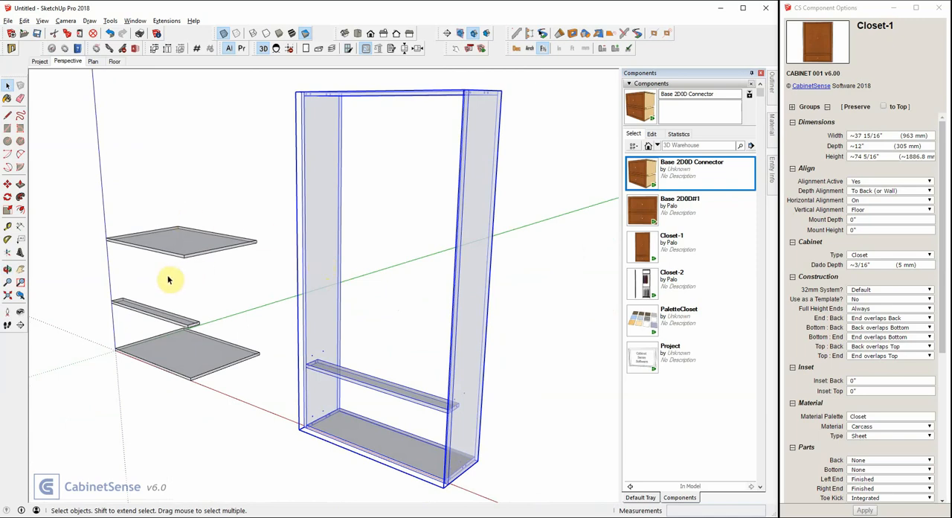
- Start a new model without saving the current one
click(11, 33)
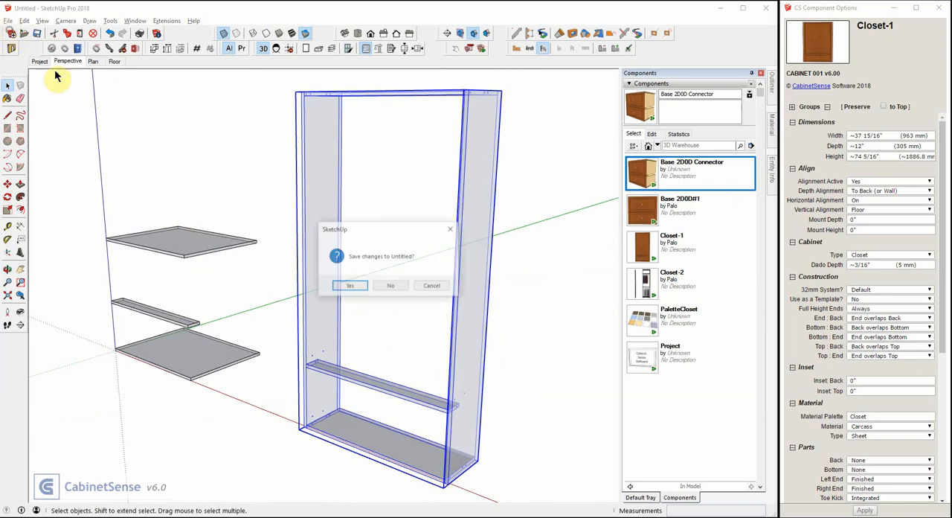
click(391, 288)
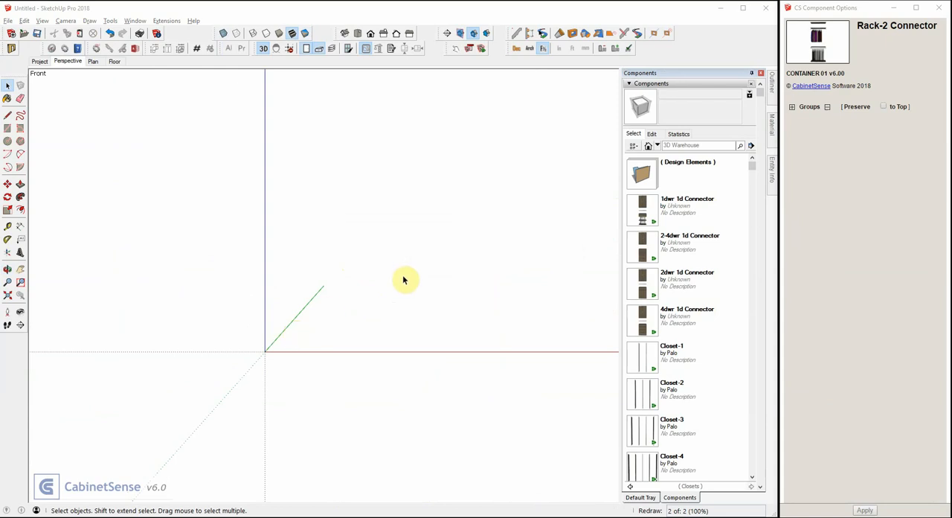
- Place a Closet-1 component from the Closets library near the origin on the red axis and open it for editing
click(646, 356)
click(275, 348)
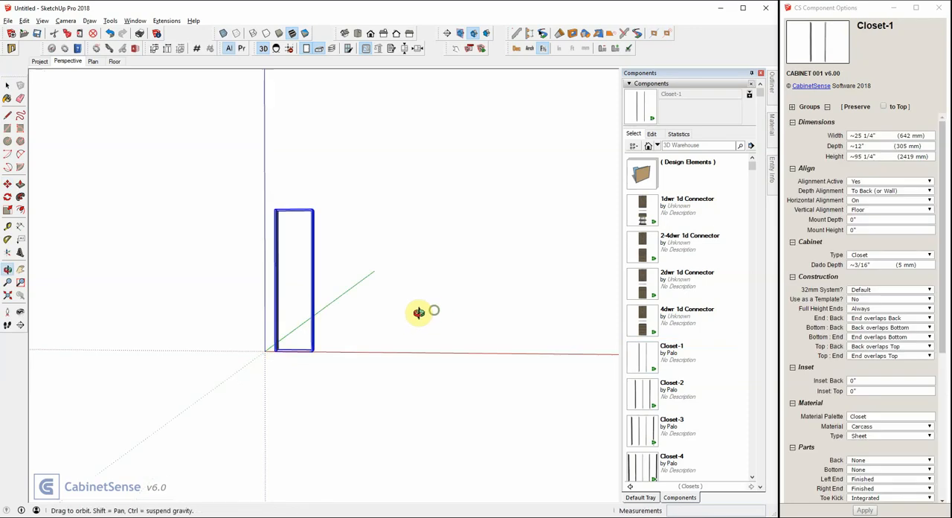
middle_drag(418, 313, 286, 271)
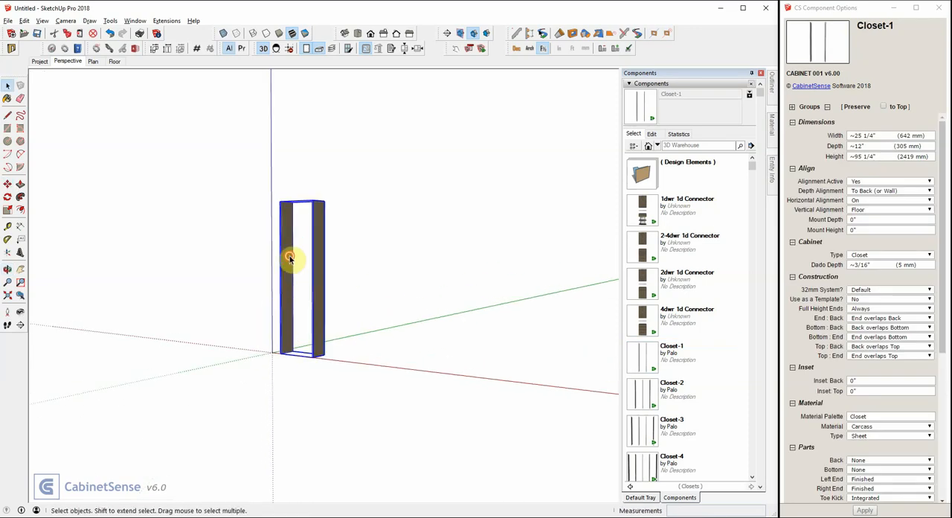
double_click(290, 257)
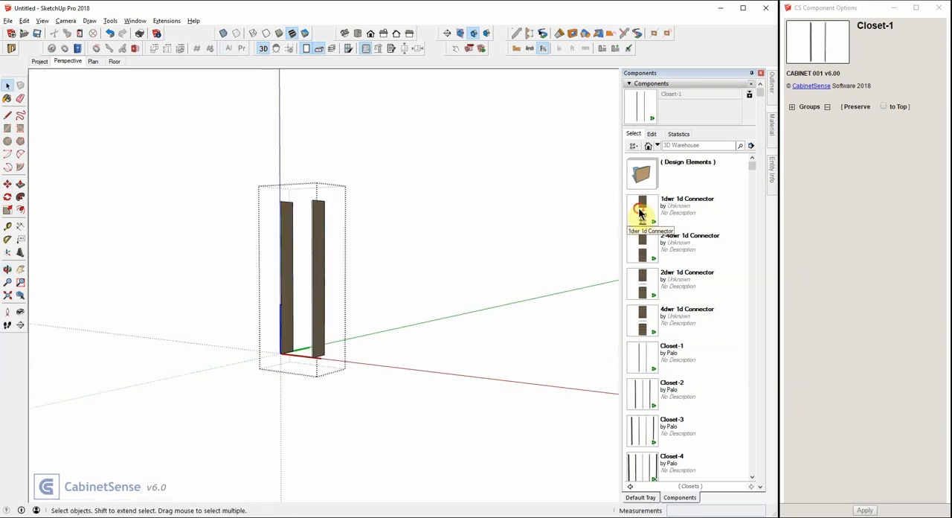
- Insert the 1dwr 1d Connector from the Closets library between the closet's two side panels
click(640, 212)
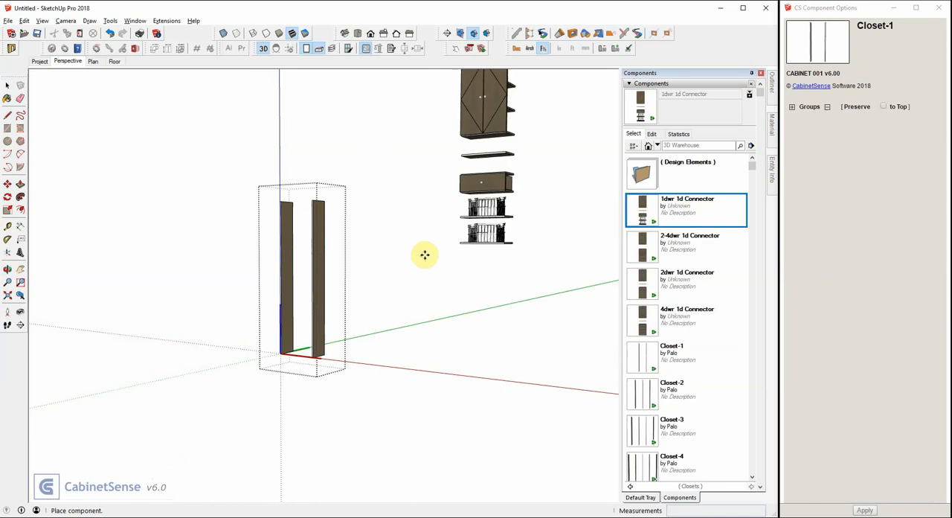
click(279, 320)
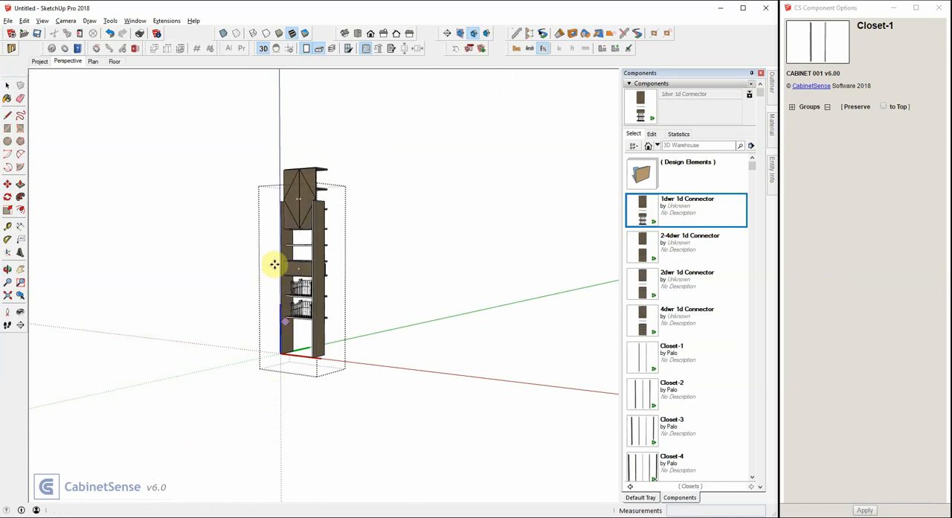
scroll(272, 254, up, 3)
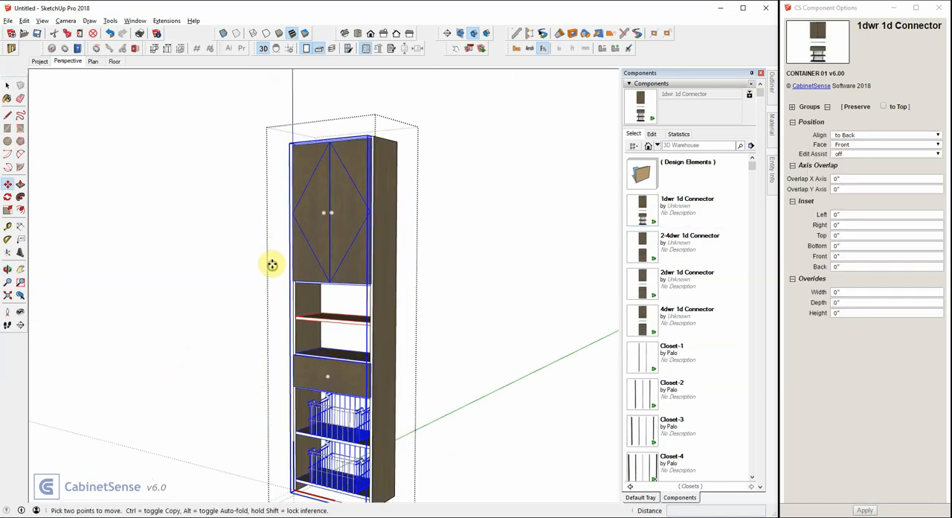
mouse_move(273, 264)
middle_down()
mouse_move(270, 246)
mouse_move(285, 255)
middle_up()
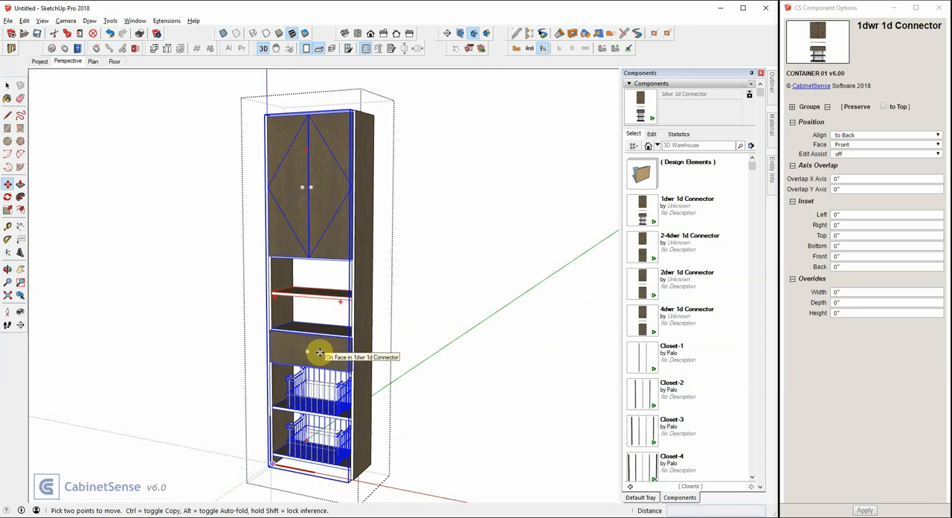
- Open the connector's inner cabinet for editing and delete its upper double door
key(space)
click(316, 223)
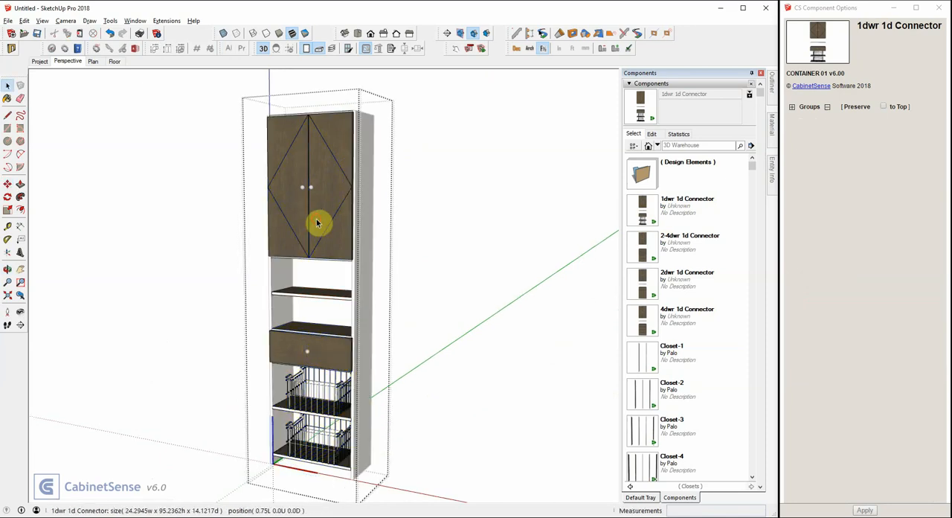
click(317, 222)
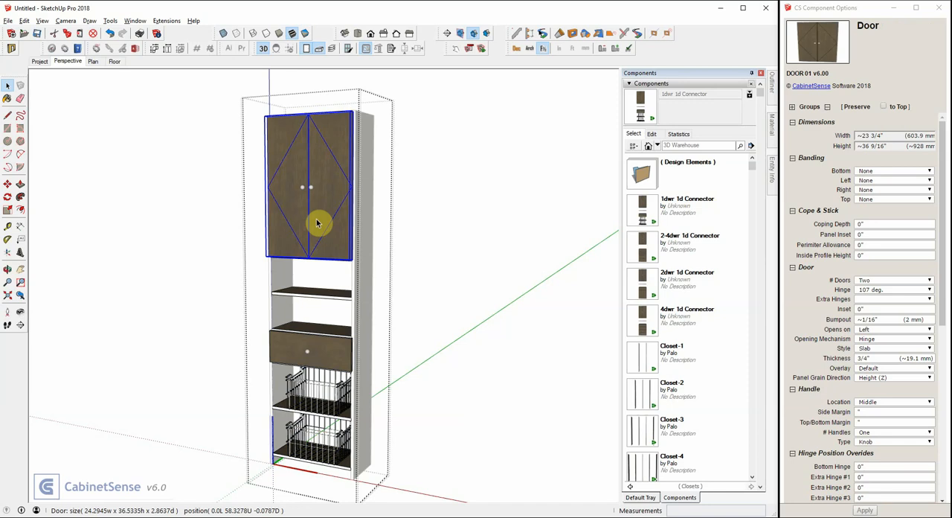
key(Delete)
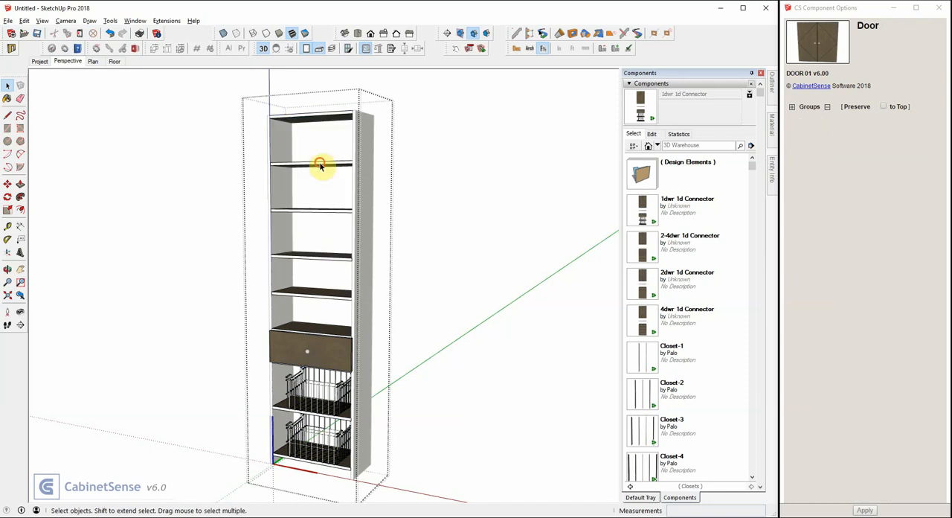
- Delete the four adjustable shelves above the middle fixed shelf together with the drawer
click(319, 164)
shift+click(315, 211)
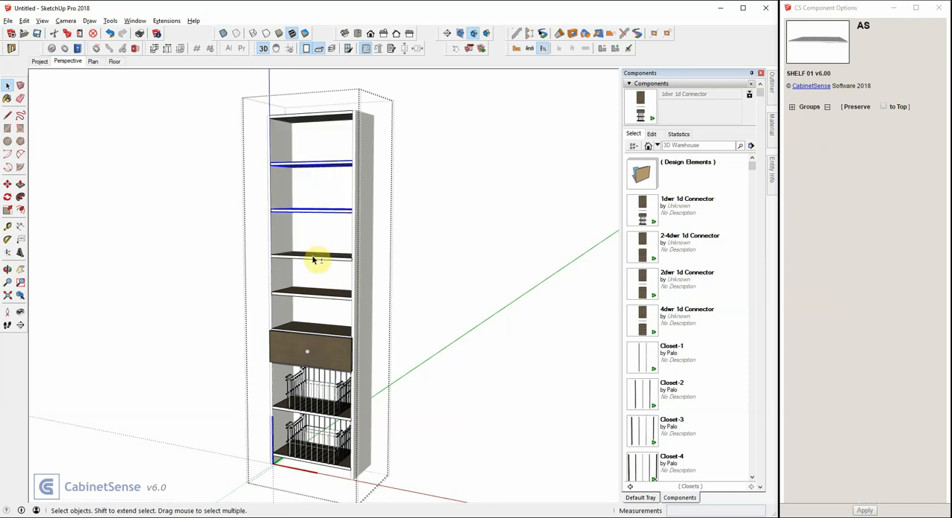
shift+click(319, 256)
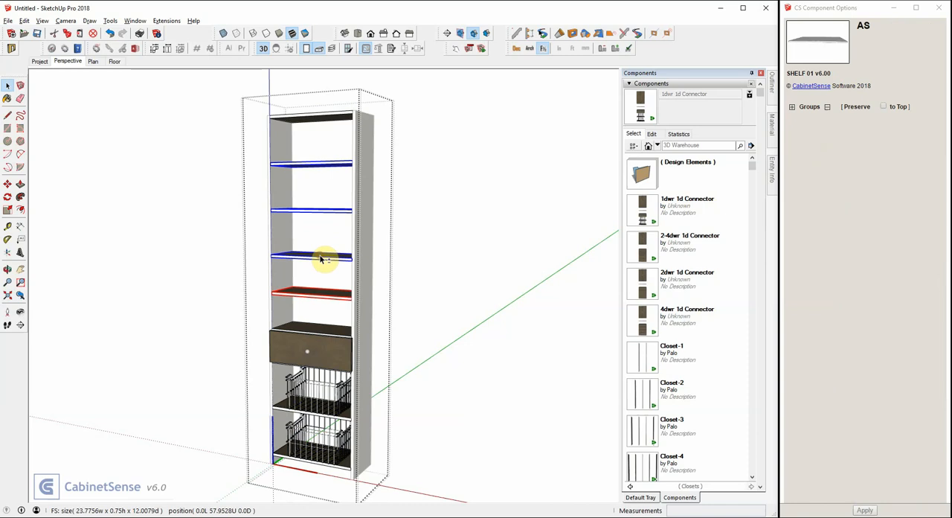
right_click(312, 297)
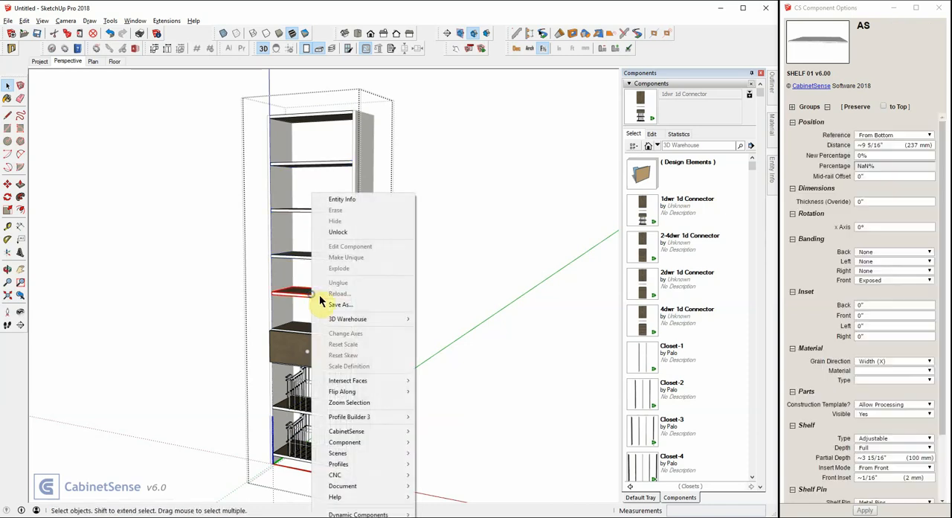
click(340, 232)
shift+click(316, 165)
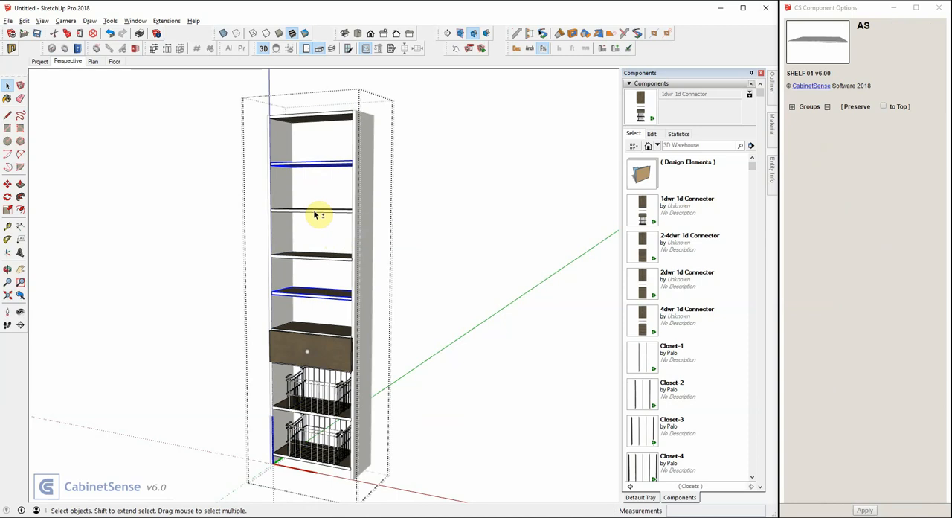
shift+click(314, 214)
shift+click(314, 256)
shift+click(313, 333)
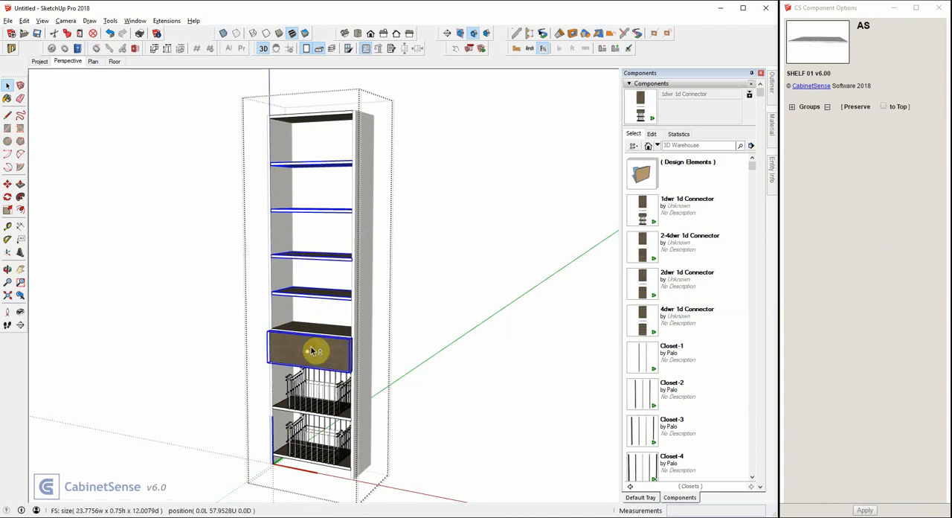
key(Delete)
- Raise the upper fixed shelf to about 82 3/4" from the bottom of the cabinet
click(304, 337)
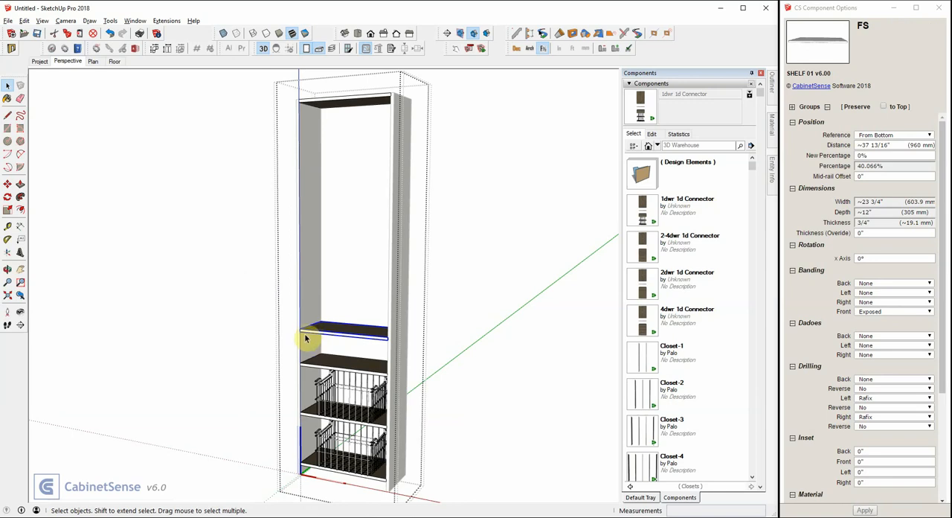
key(m)
click(304, 332)
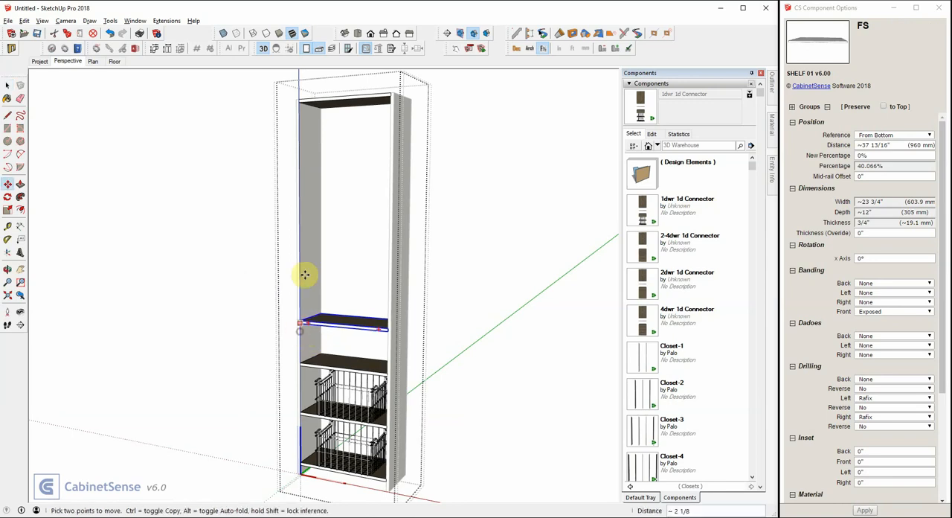
click(299, 162)
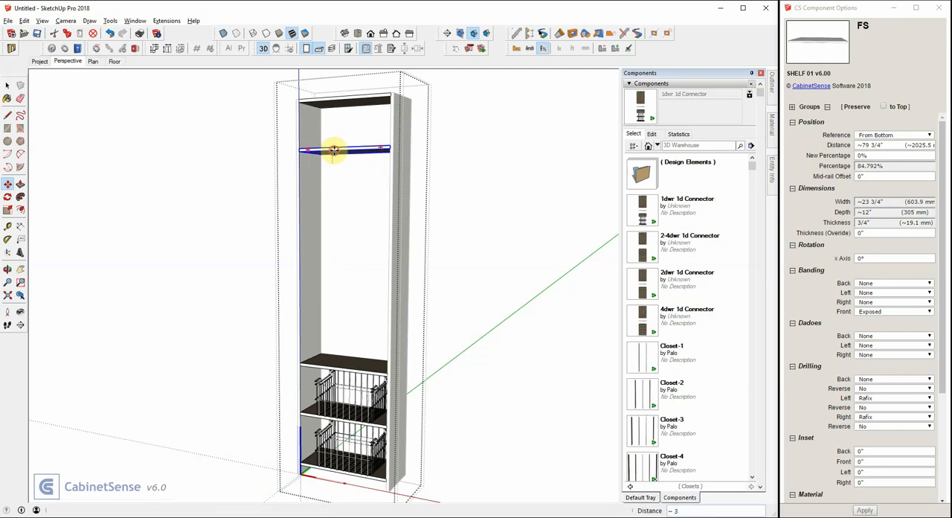
scroll(297, 152, up, 1)
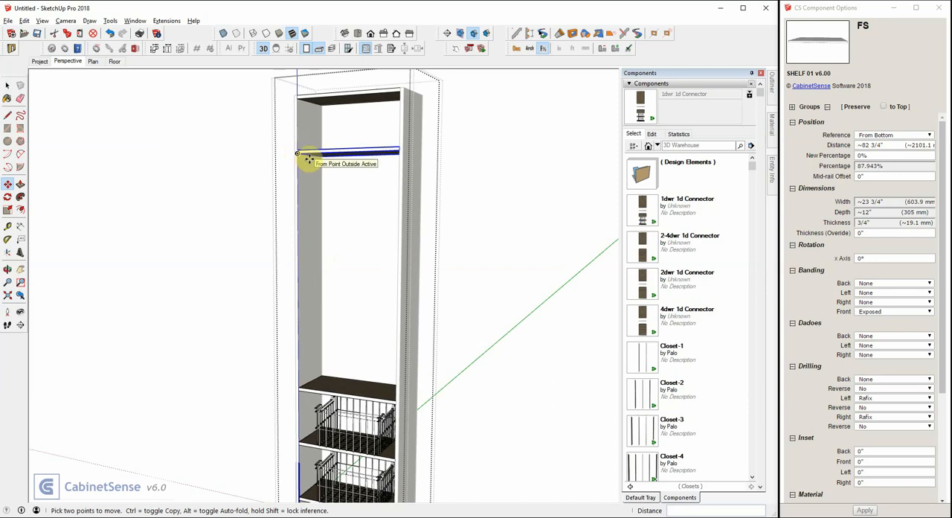
- Place a Closet Rod from the Design Elements library just beneath the raised fixed shelf
click(642, 173)
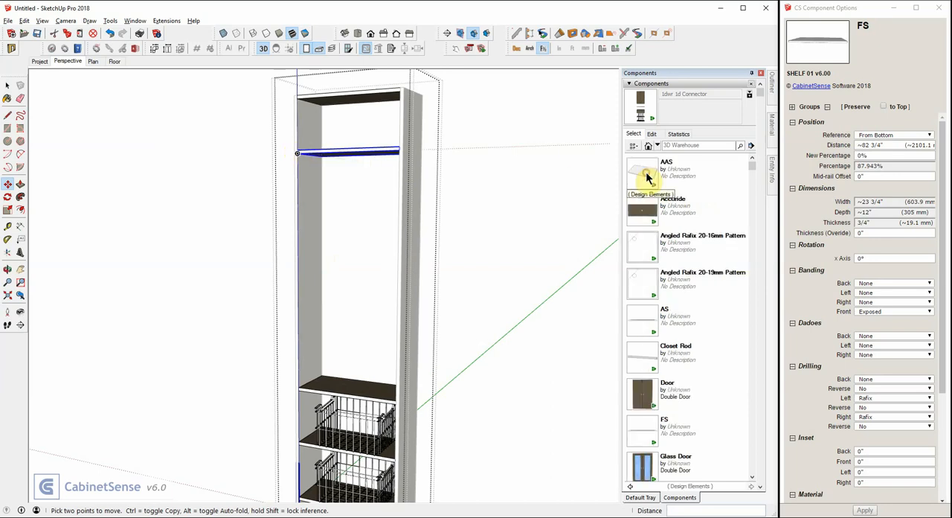
click(644, 351)
click(321, 188)
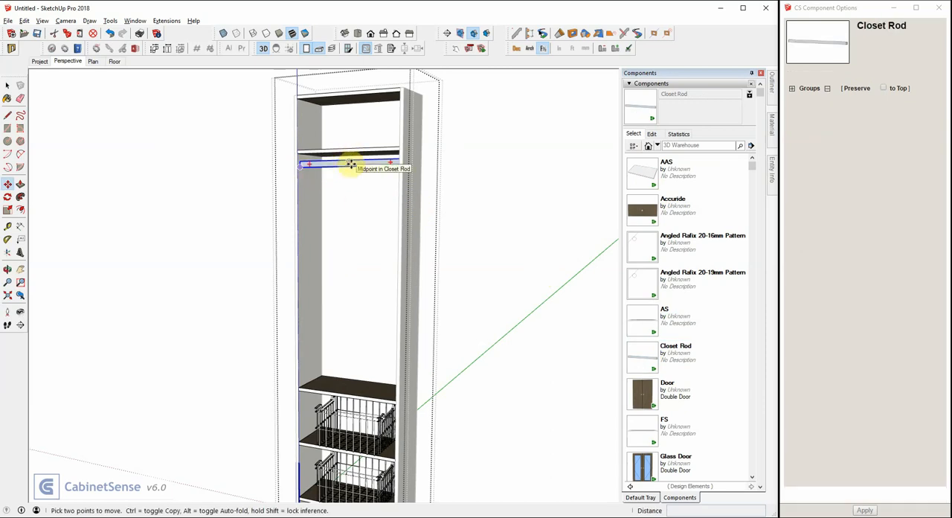
- Add the HANGING PANTS component and shift it about 2 9/16" so that it hangs from the closet rod
scroll(714, 353, down, 5)
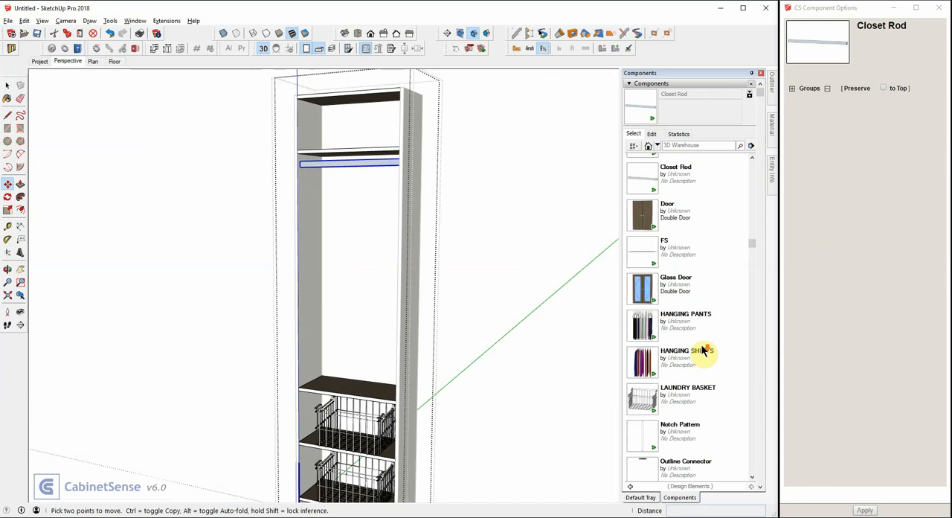
click(644, 267)
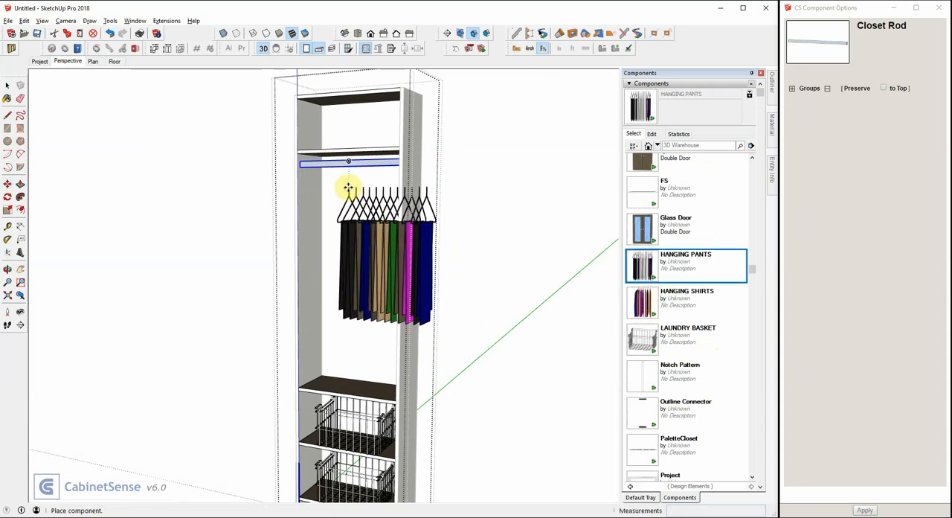
click(324, 169)
click(325, 205)
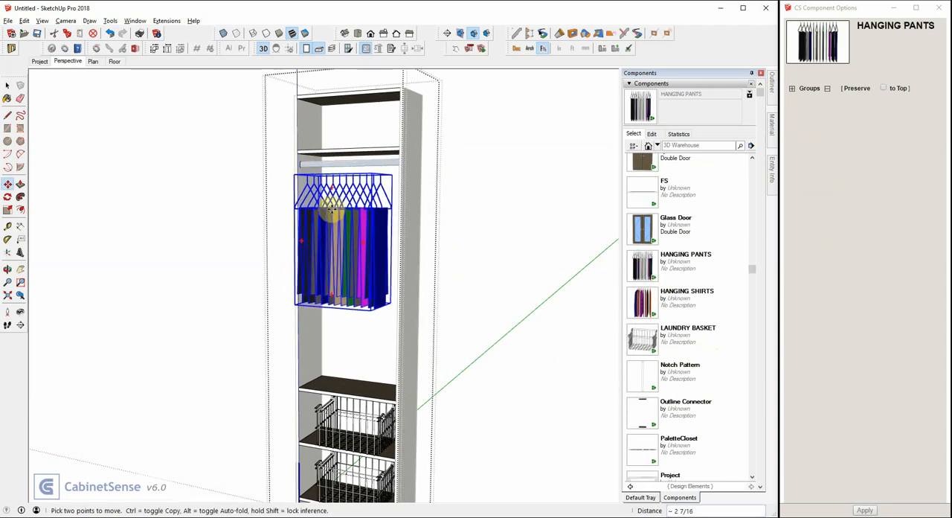
click(335, 207)
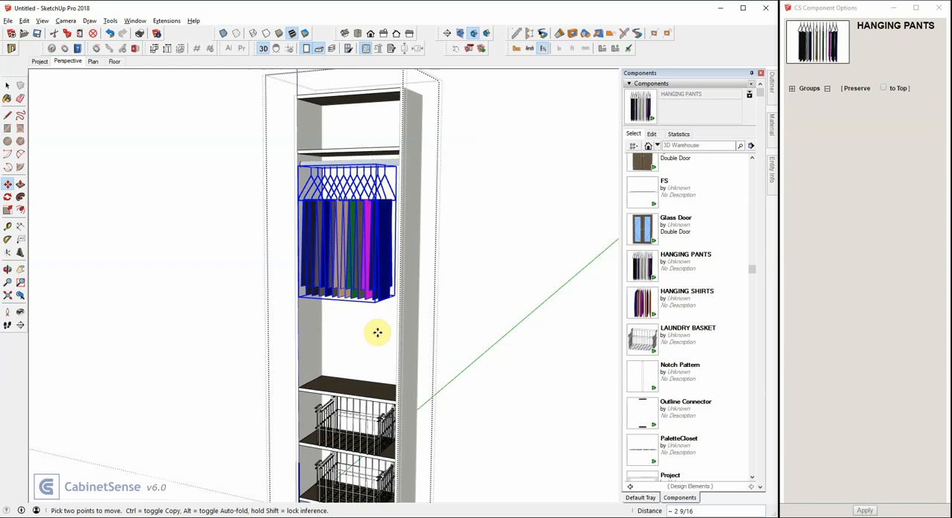
- Copy the upper laundry basket about 15 3/8" up onto the empty shelf and shift the copy about 1 3/4" forward
key(space)
click(360, 424)
key(m)
click(360, 424)
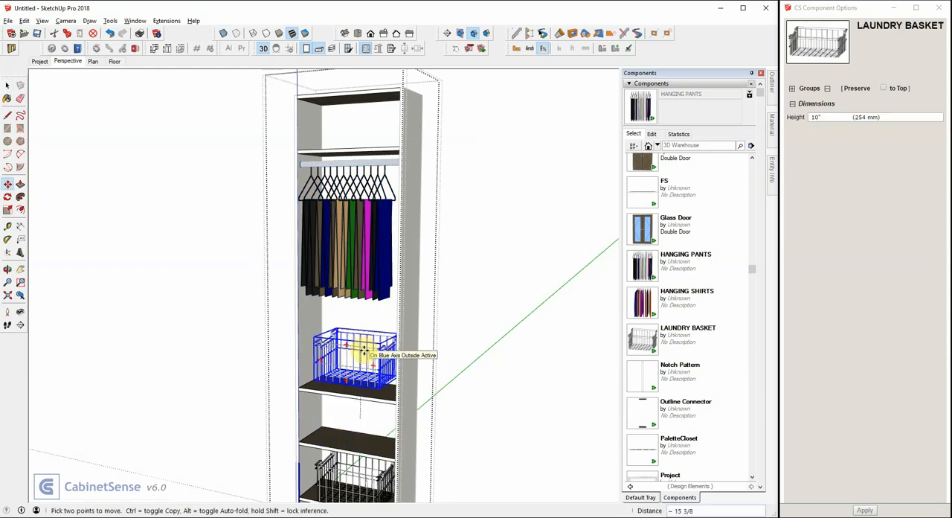
key(ctrl)
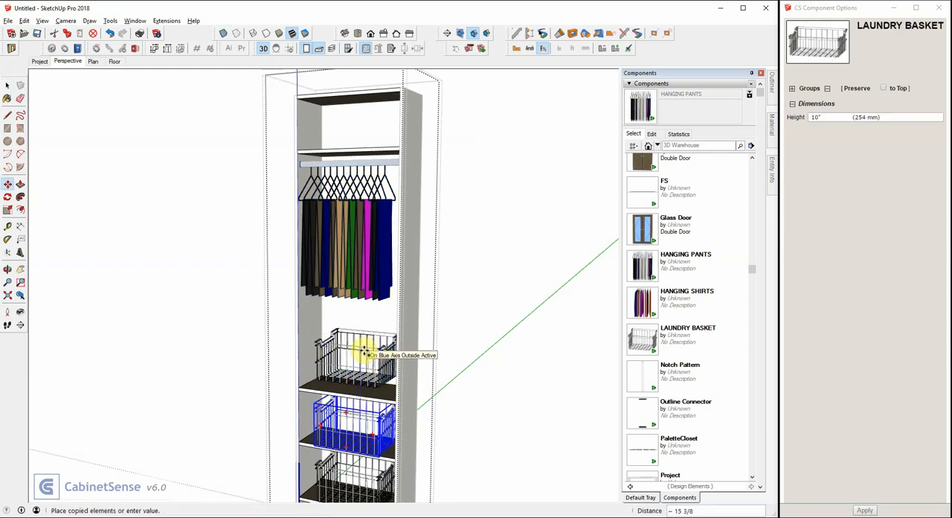
click(364, 354)
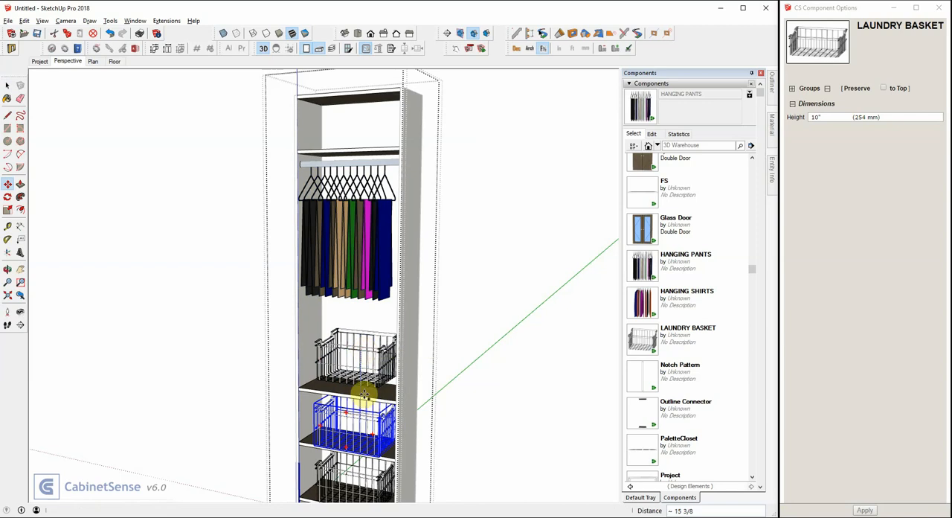
click(363, 372)
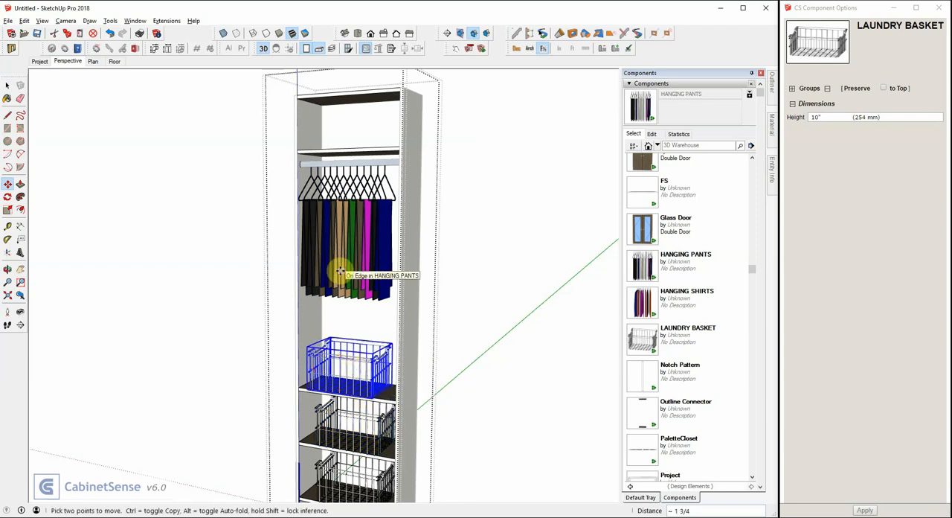
key(space)
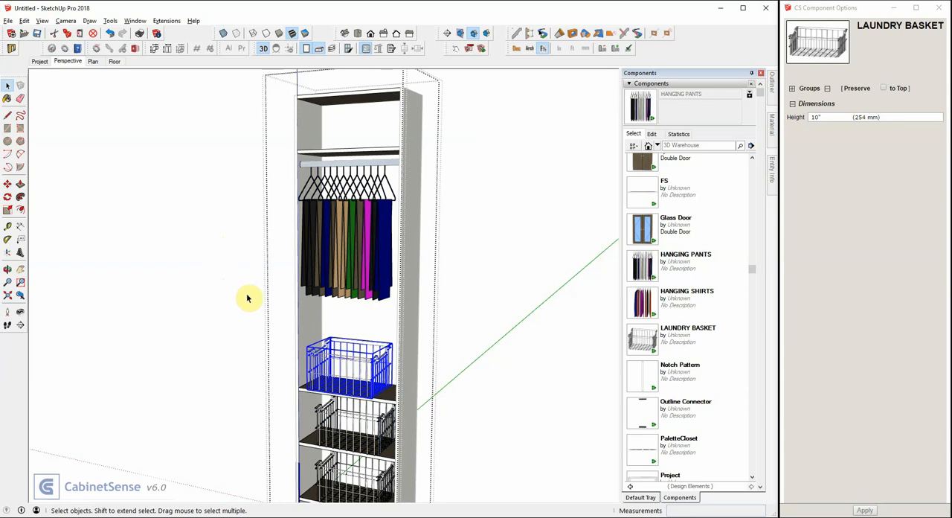
- Rename the definition of the connector's inner cabinet as 3B1R
scroll(248, 298, down, 3)
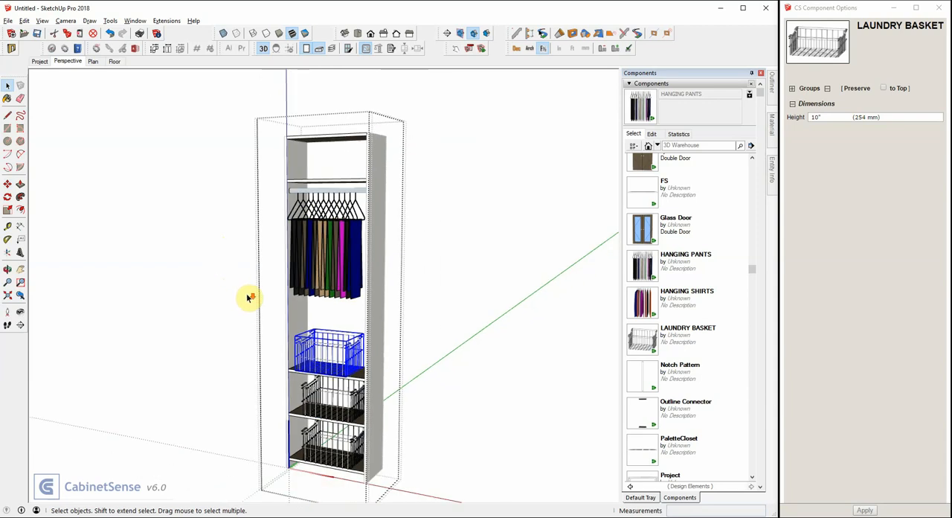
click(474, 199)
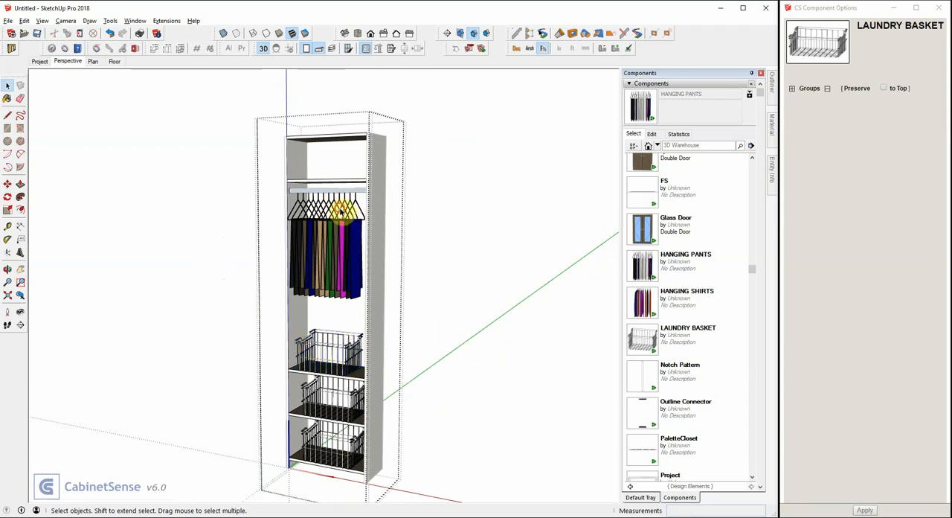
click(339, 209)
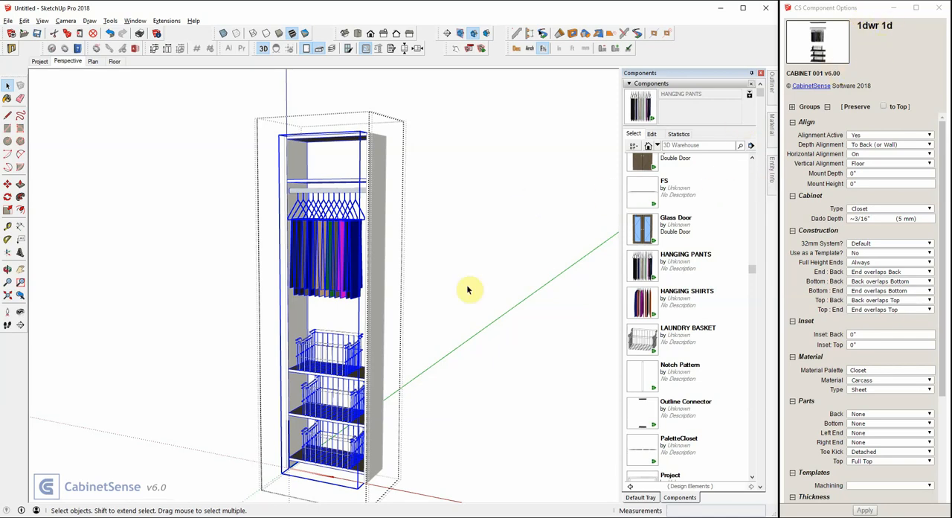
click(771, 173)
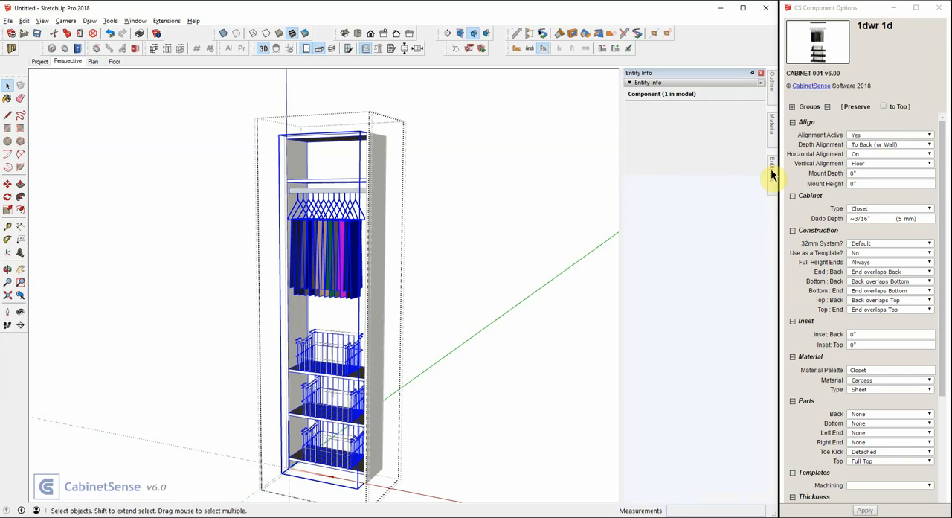
click(751, 73)
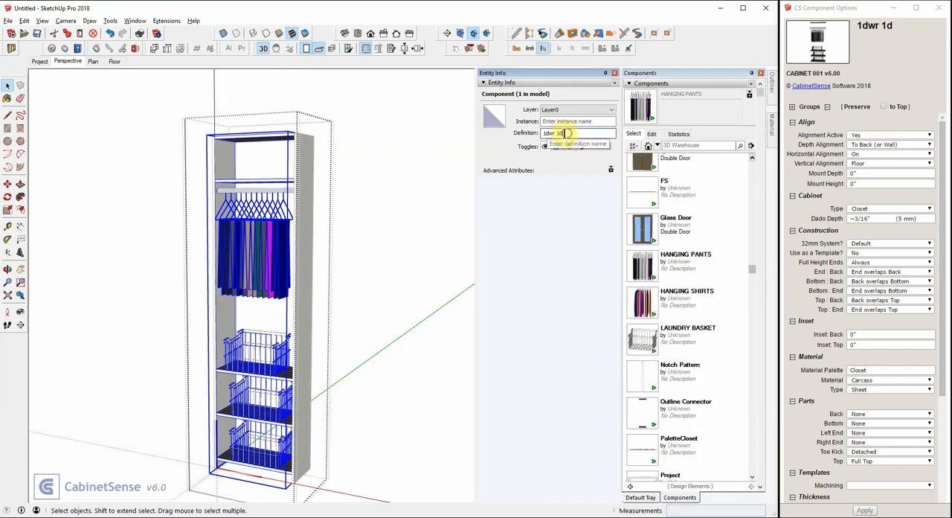
drag(569, 134, 533, 132)
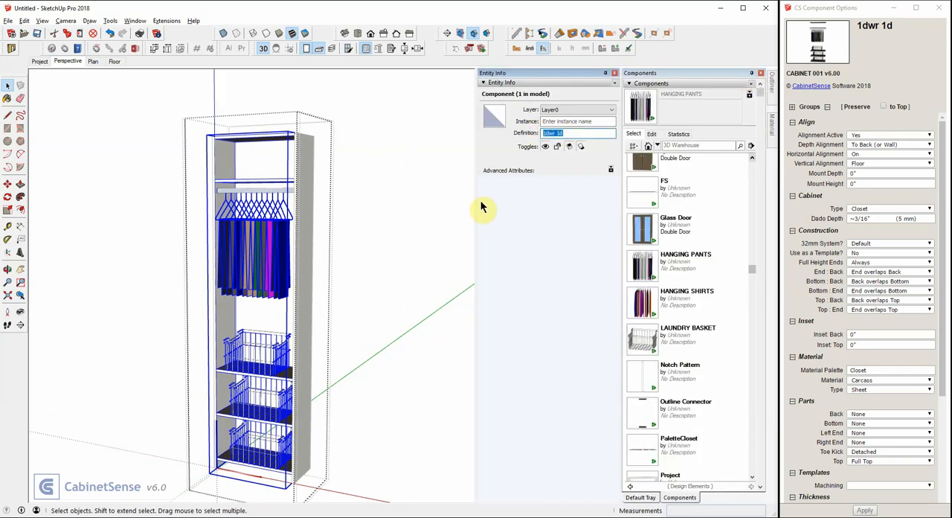
text(3B1R)
- Rename the definition of the connector container around the 3B1R cabinet as 3B1R Connector
click(373, 196)
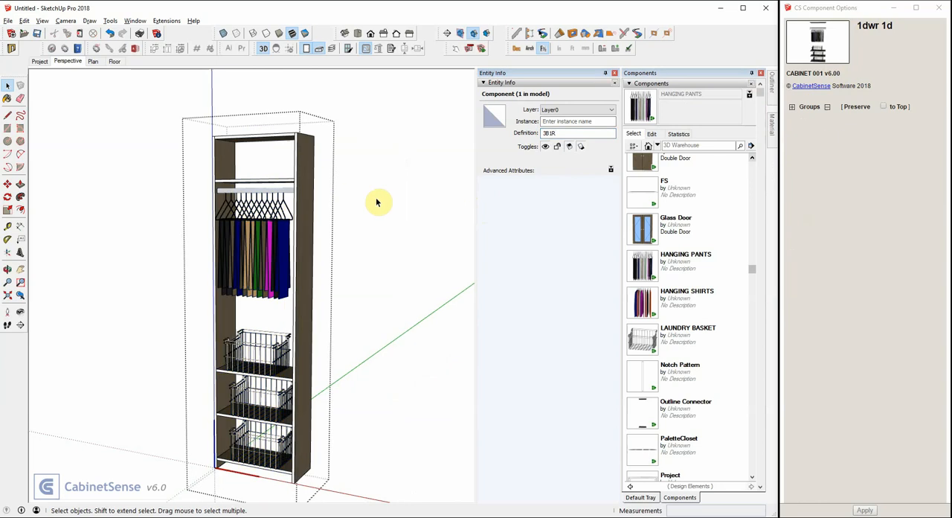
click(244, 184)
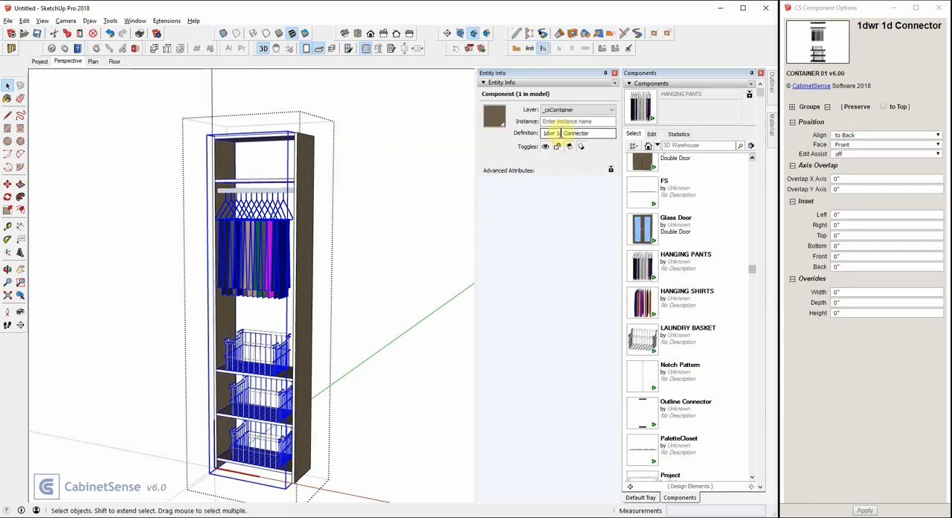
drag(561, 133, 531, 135)
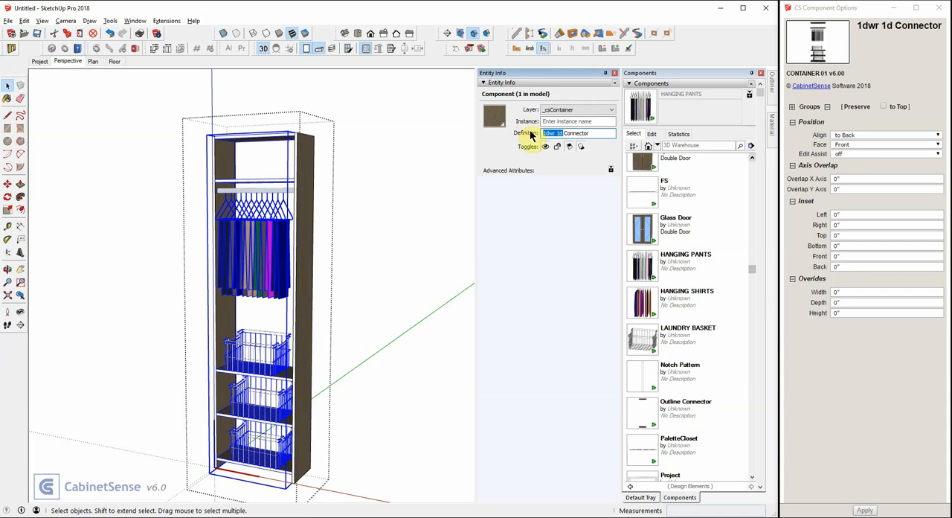
text(3B1R)
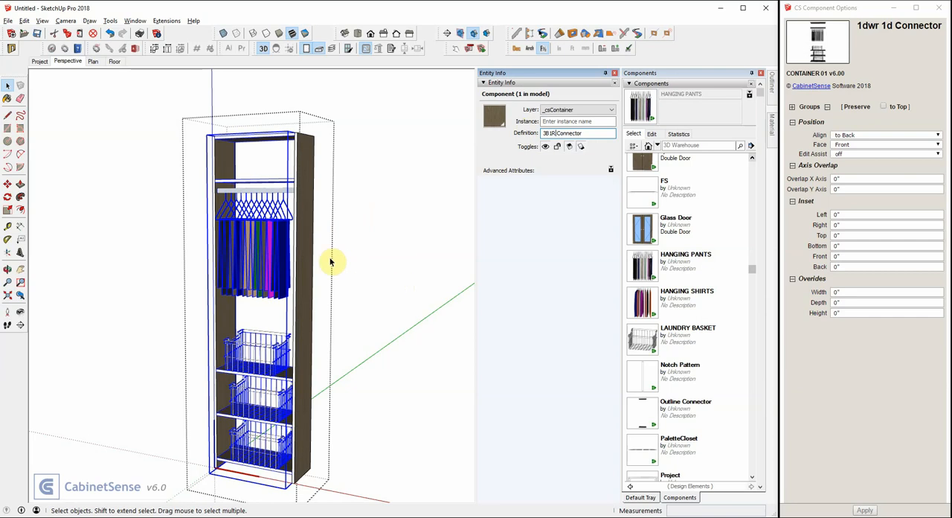
click(394, 207)
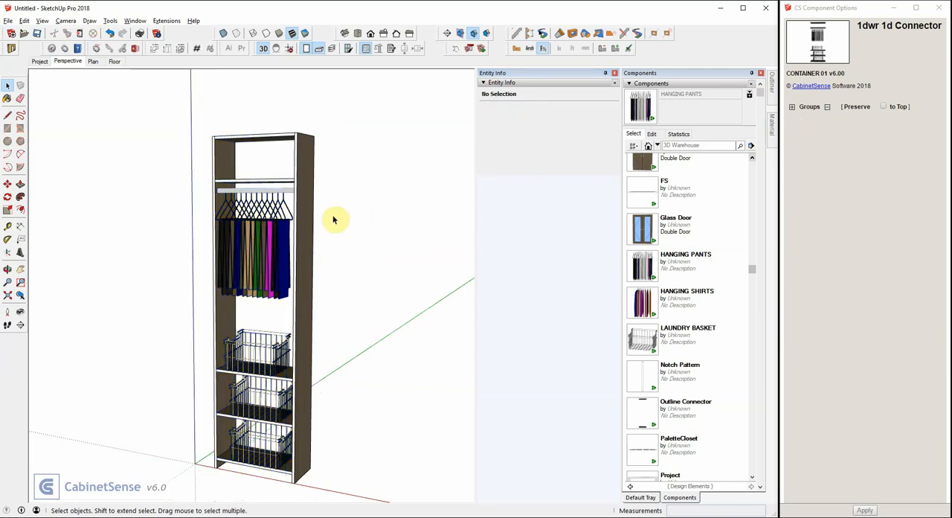
- Start saving the 3B1R Connector container inside Closet-1 as a file in the ( Closets ) library folder
click(311, 209)
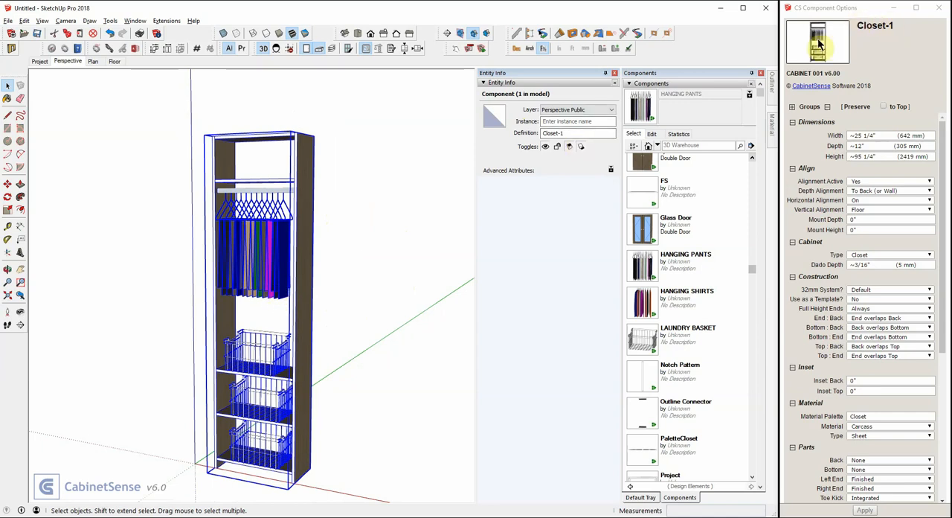
double_click(249, 254)
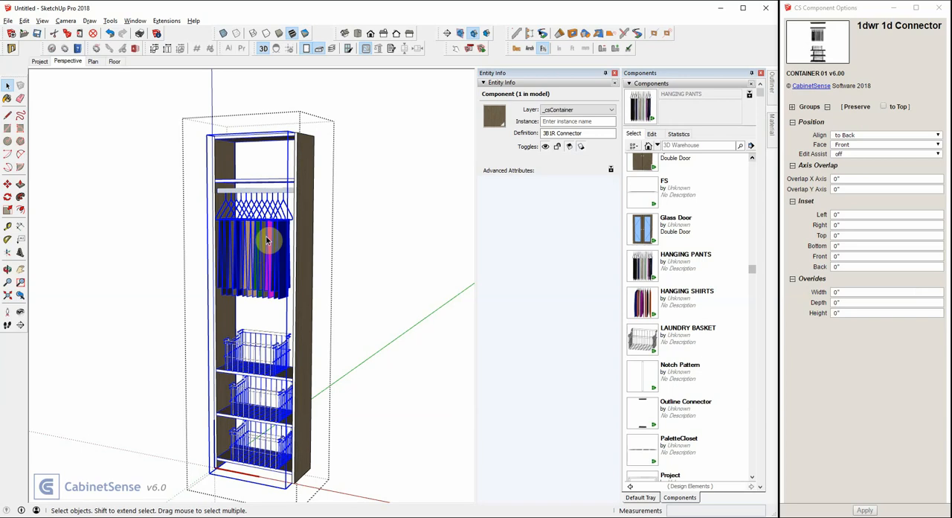
right_click(268, 240)
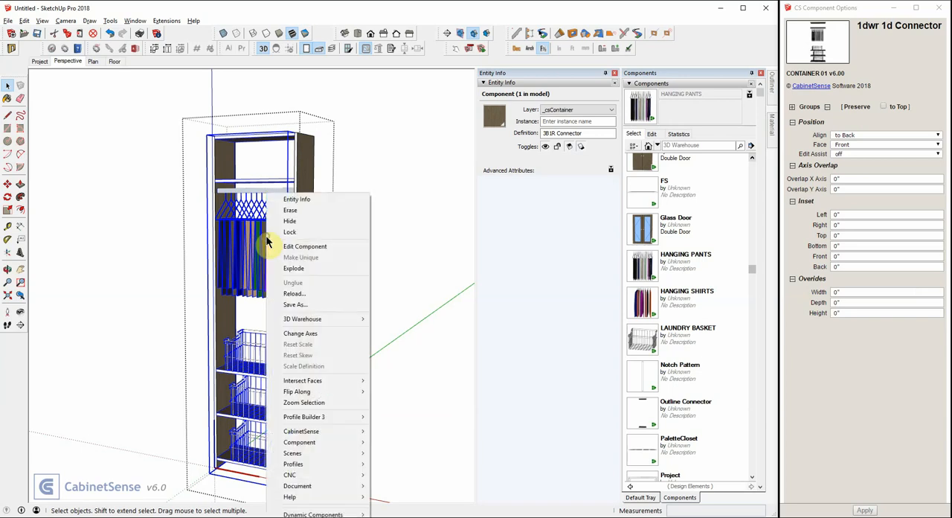
click(295, 304)
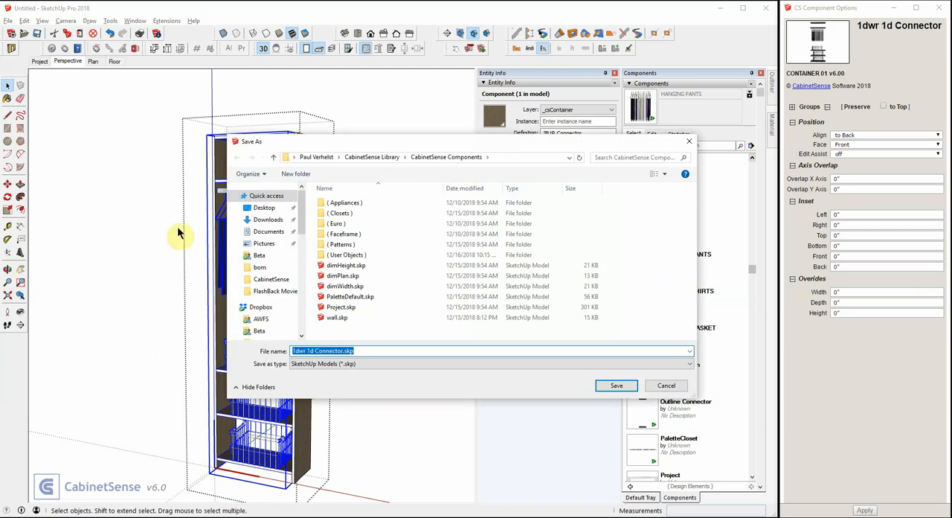
double_click(331, 213)
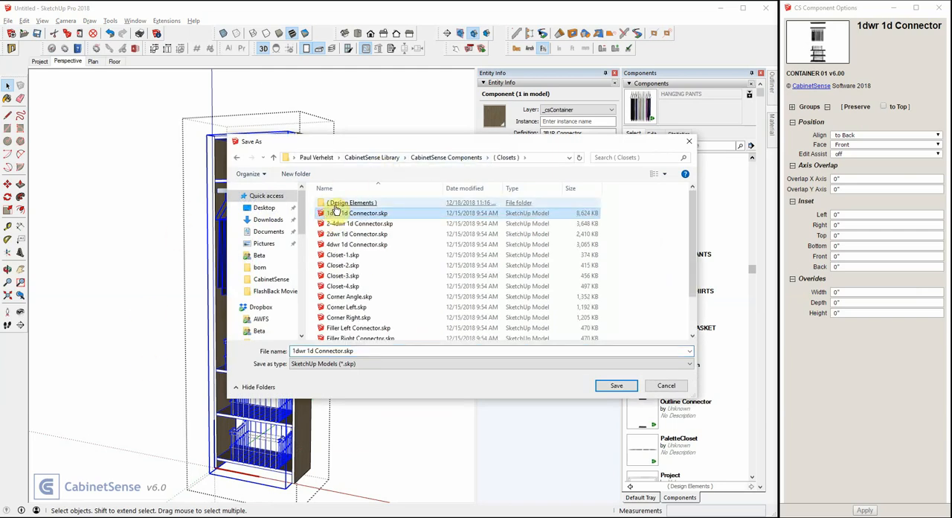
- Name the component file 3B1R Connector.skp and save it
click(317, 351)
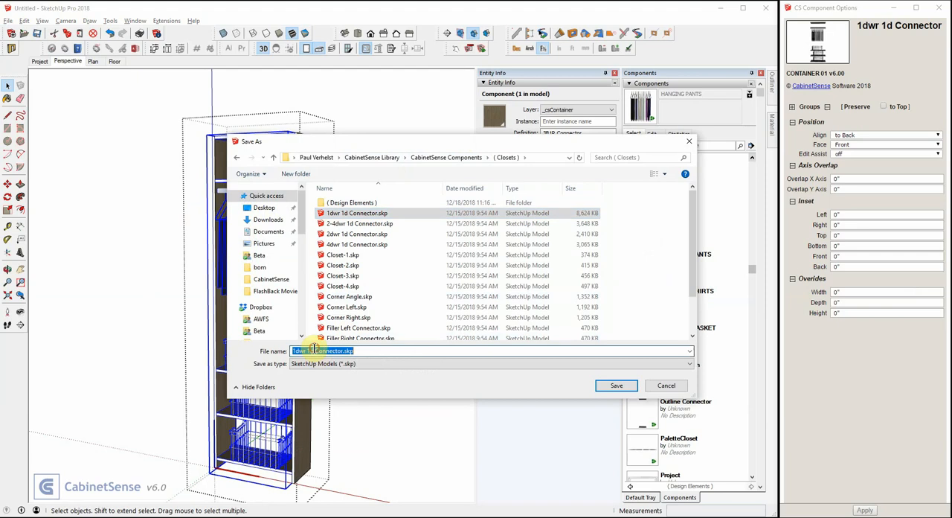
click(309, 350)
drag(312, 350, 295, 350)
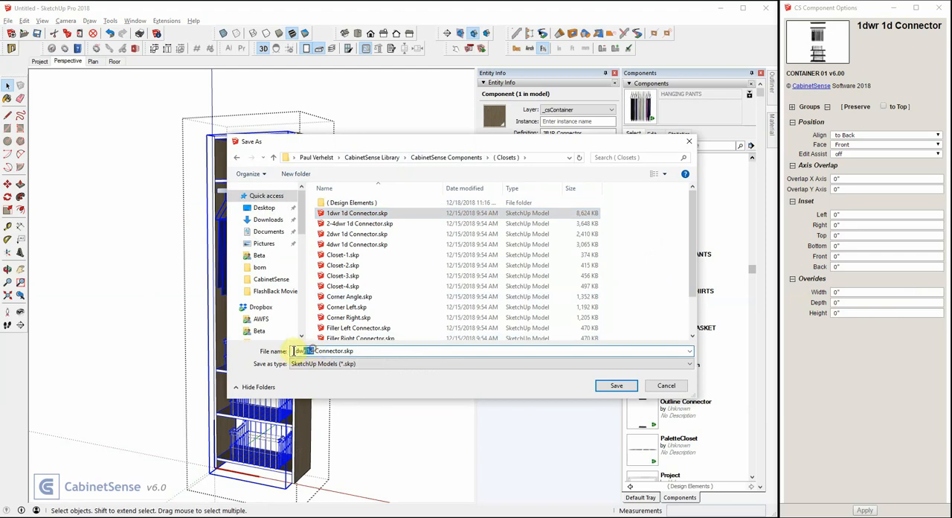
text(13B)
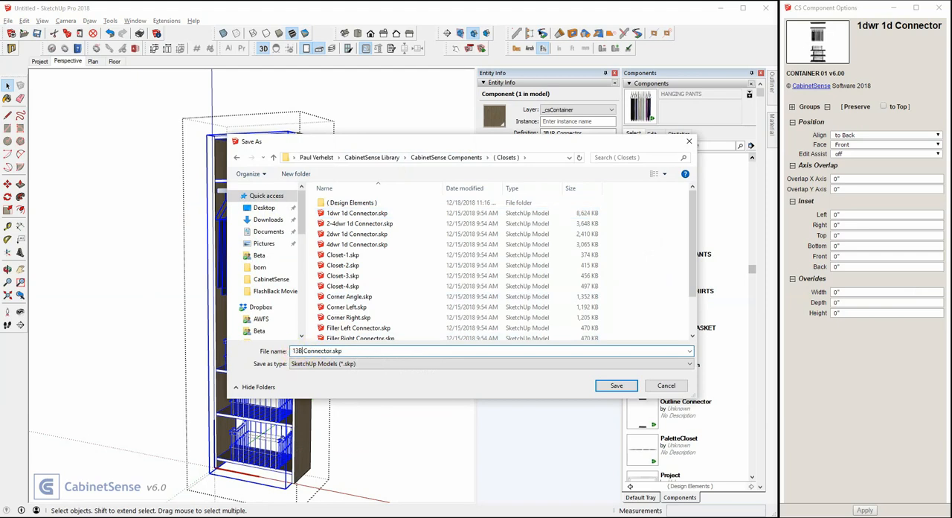
key(BackSpace)
key(BackSpace)
key(BackSpace)
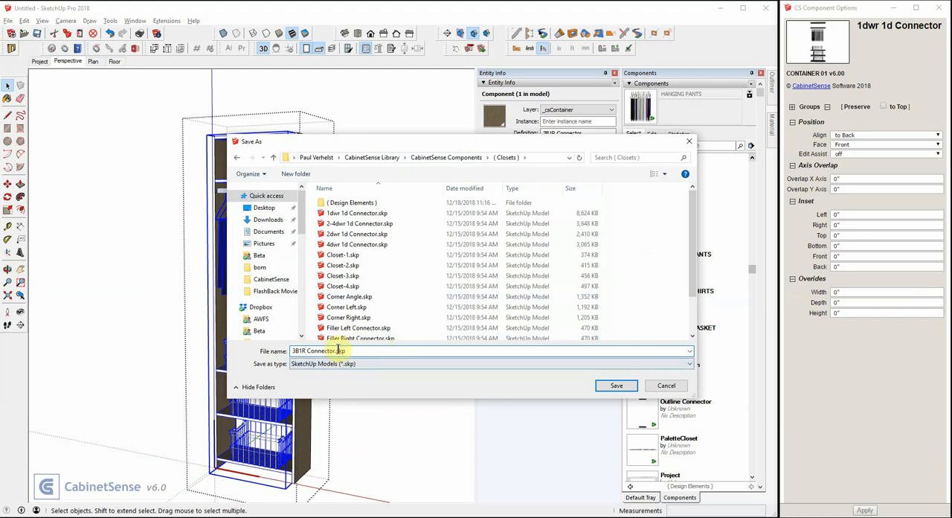
drag(344, 351, 282, 350)
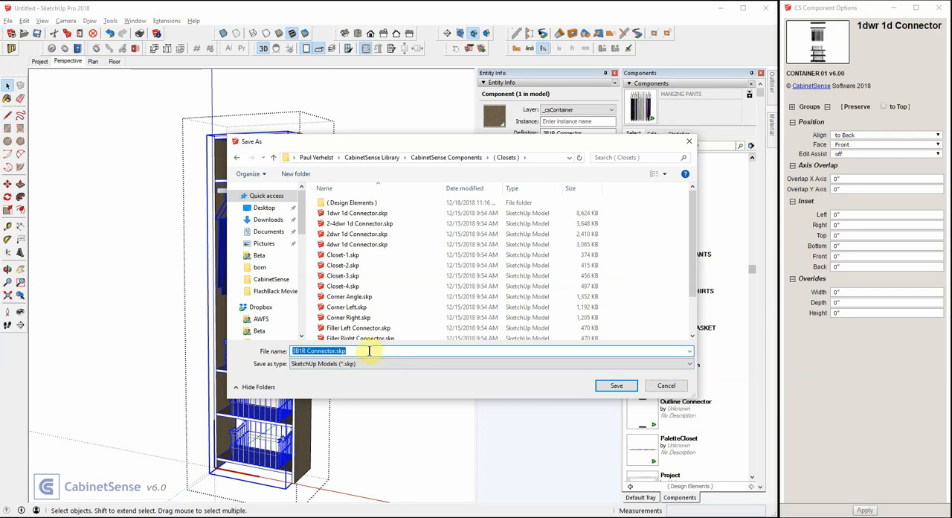
drag(354, 350, 296, 348)
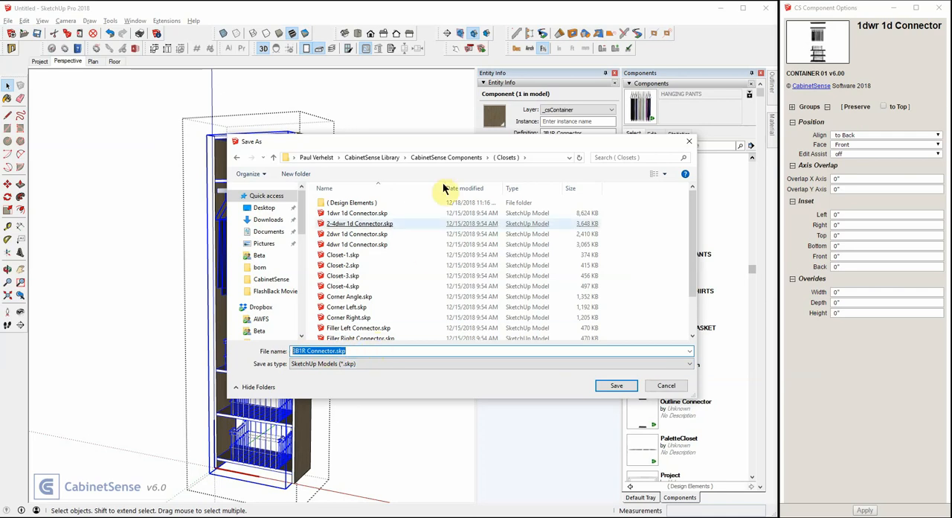
drag(463, 145, 390, 150)
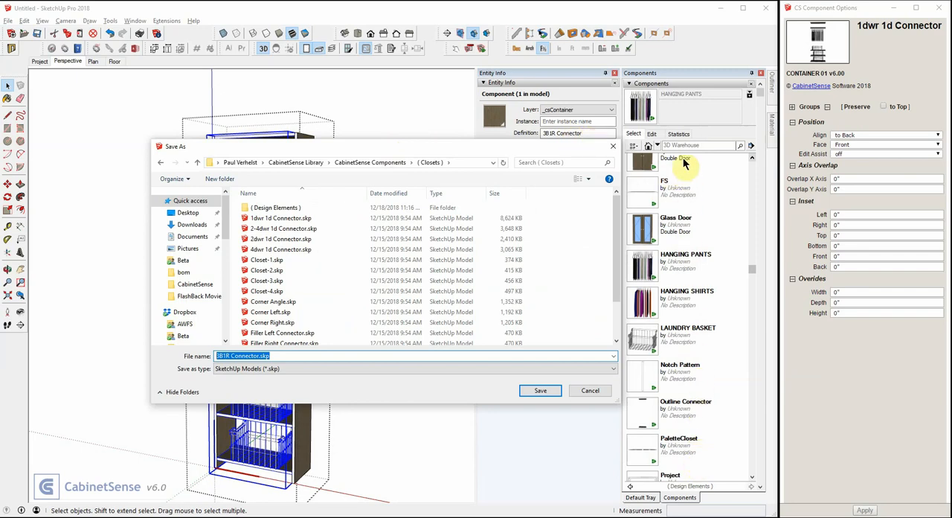
click(541, 391)
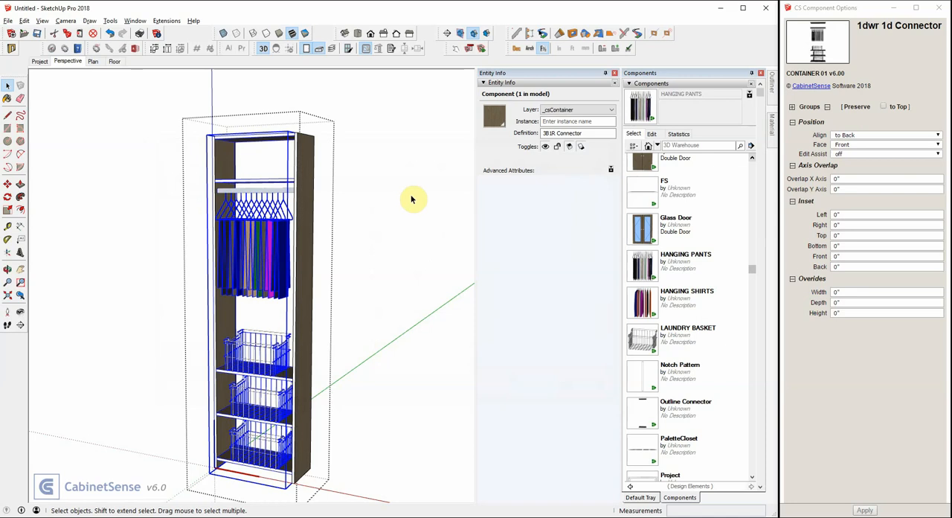
- Display the ( Closets ) library, start a new model and place the Closet-2 component on the floor
click(630, 487)
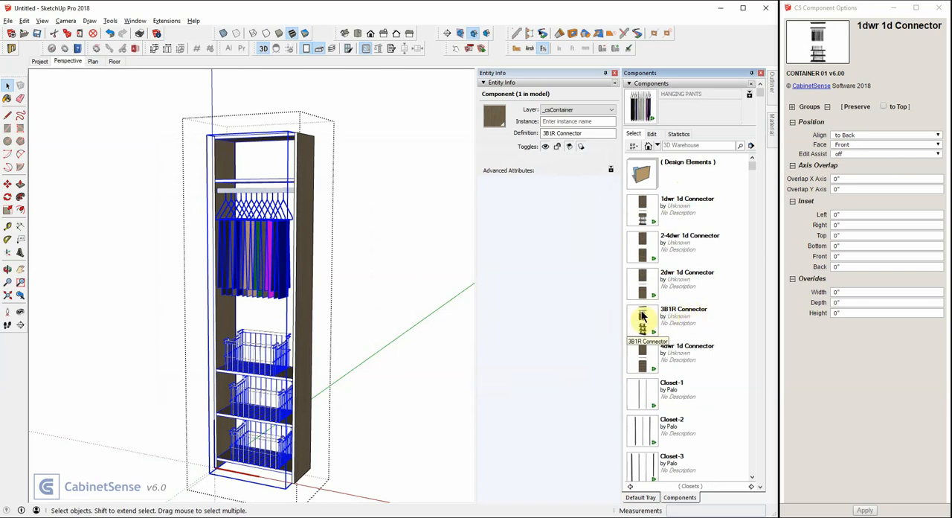
click(11, 33)
click(392, 286)
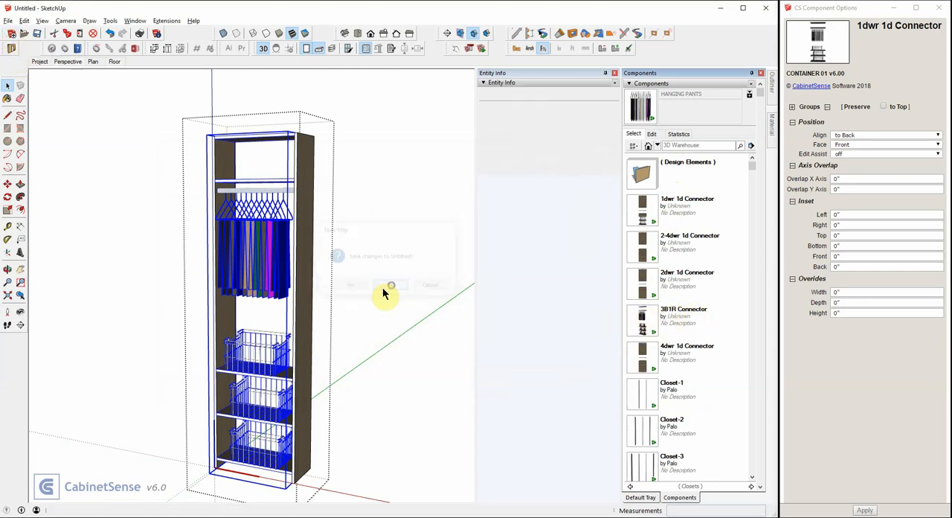
click(651, 430)
click(226, 341)
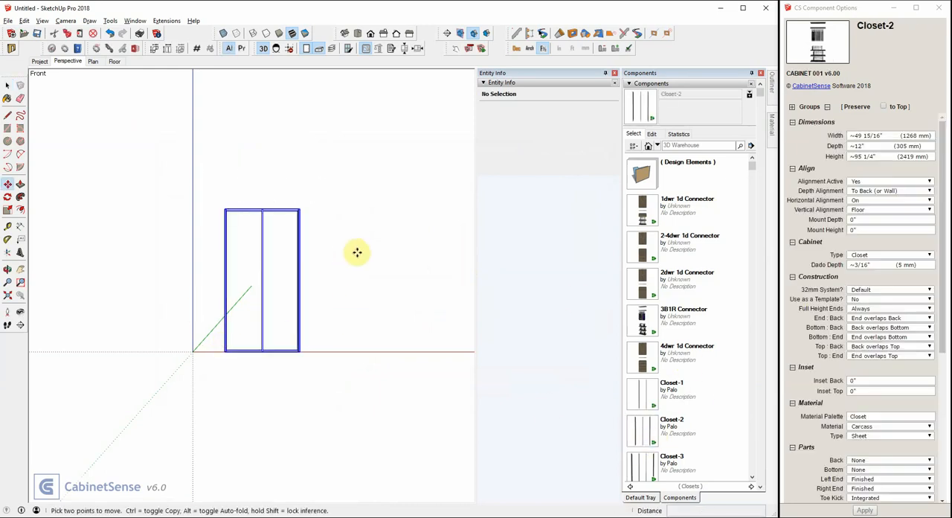
middle_drag(356, 253, 208, 245)
- Inside Closet-2, place the 1dwr 1d Connector in the left opening and the 3B1R Connector in the right opening
double_click(222, 228)
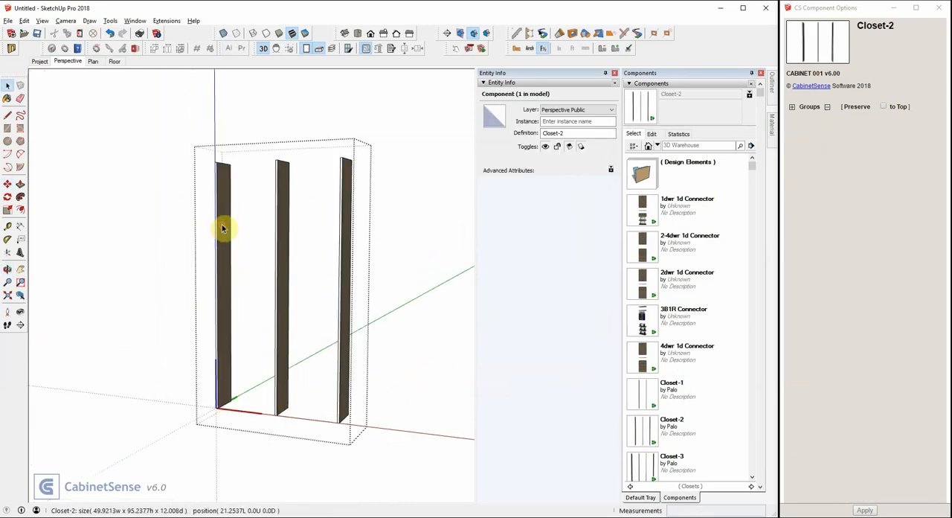
click(223, 227)
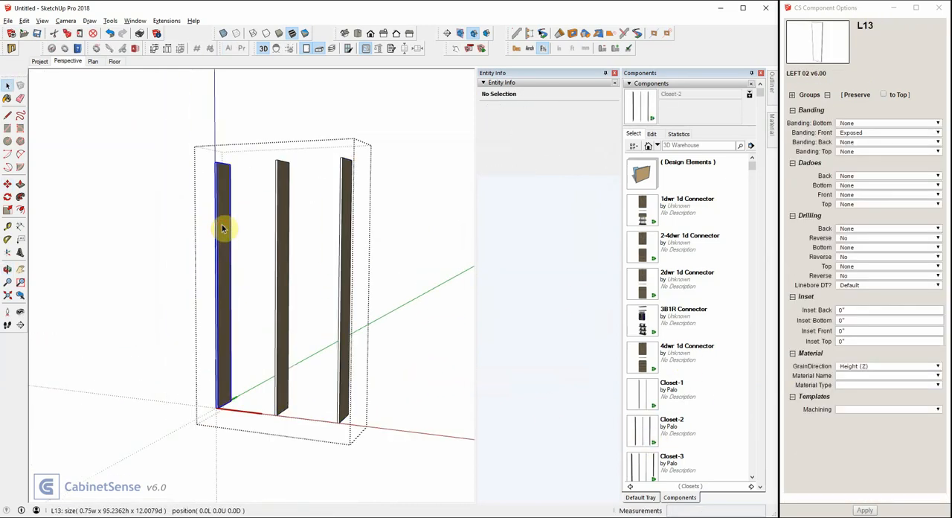
click(641, 212)
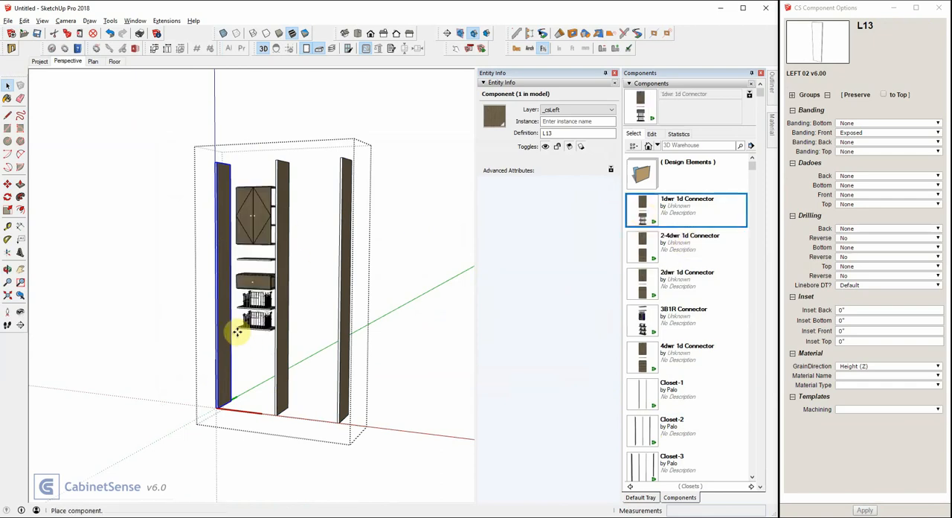
click(272, 410)
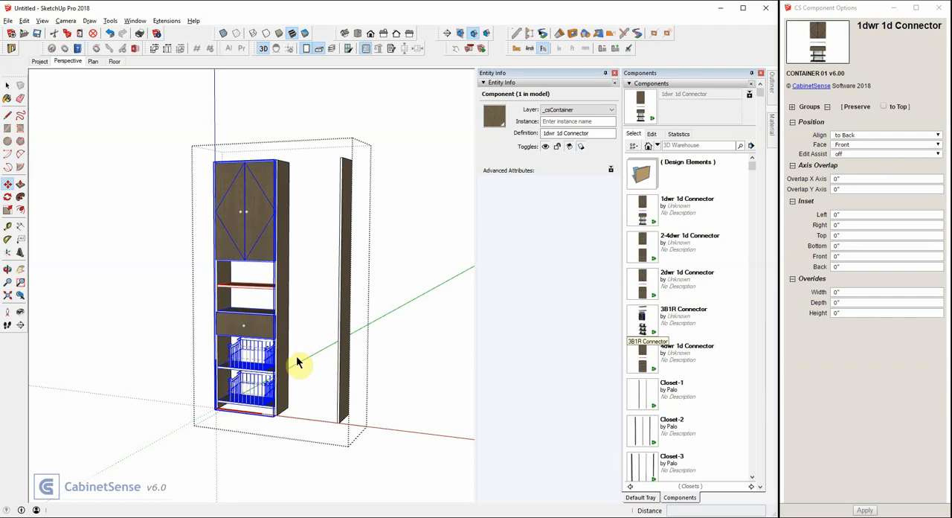
click(287, 402)
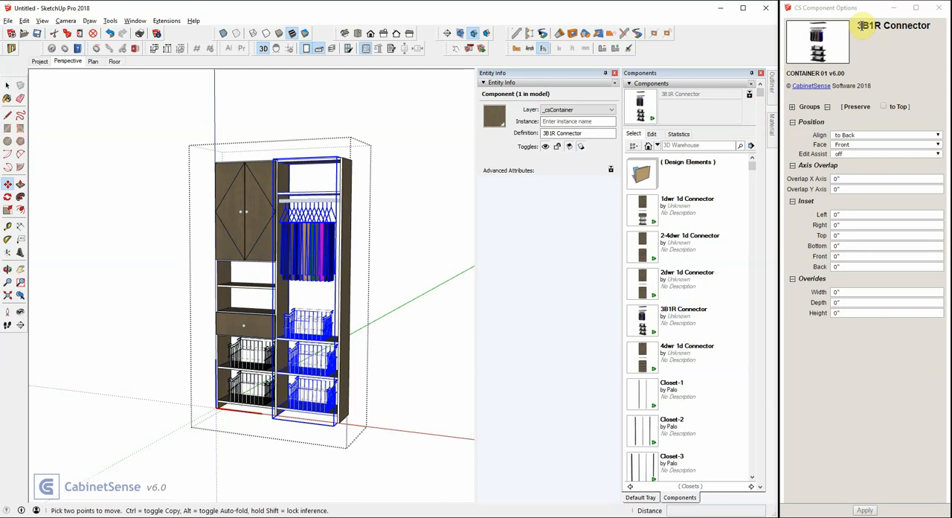
key(space)
click(241, 190)
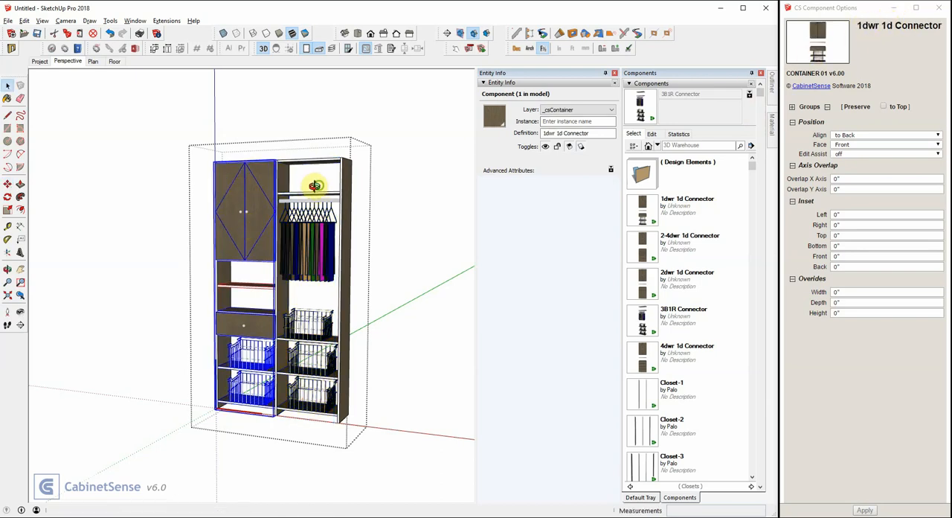
middle_drag(246, 227, 258, 238)
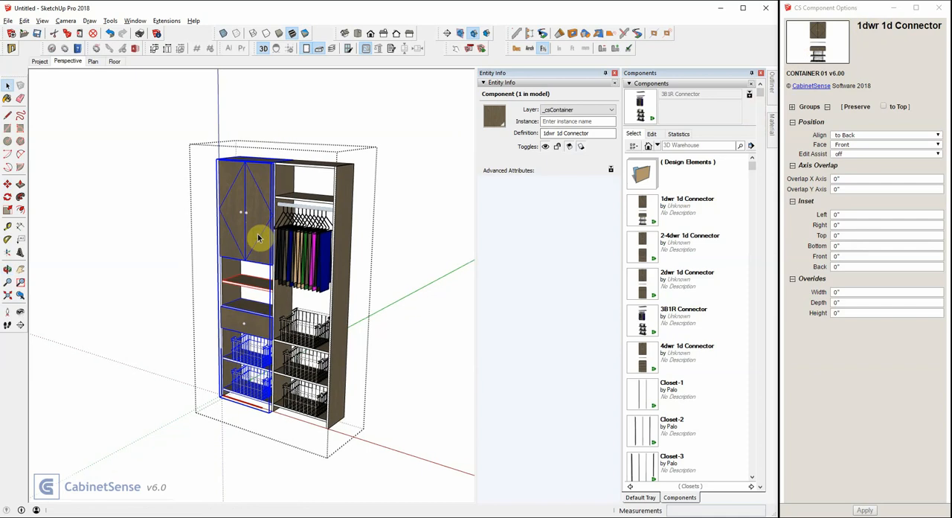
key(alt)
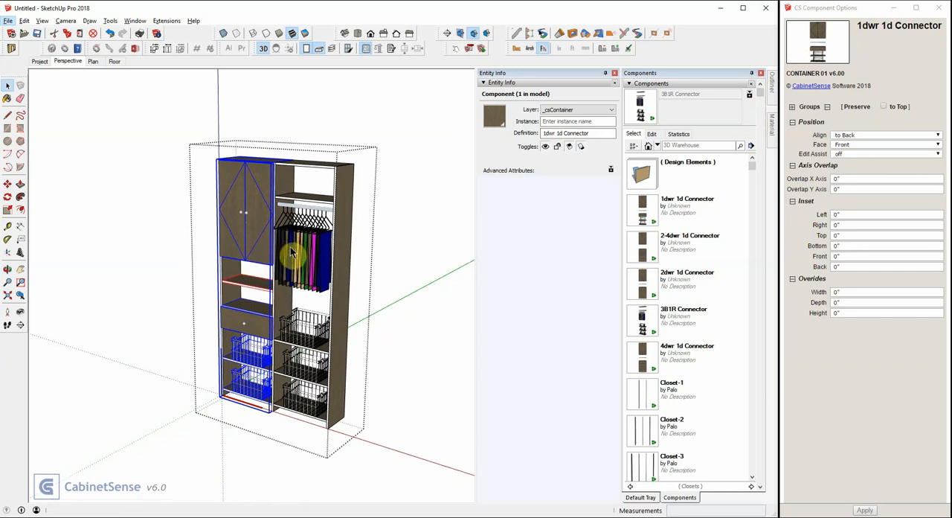
- Open the 3B1R Connector and its inner cabinet for editing, and select the fixed shelf above the closet rod
click(311, 201)
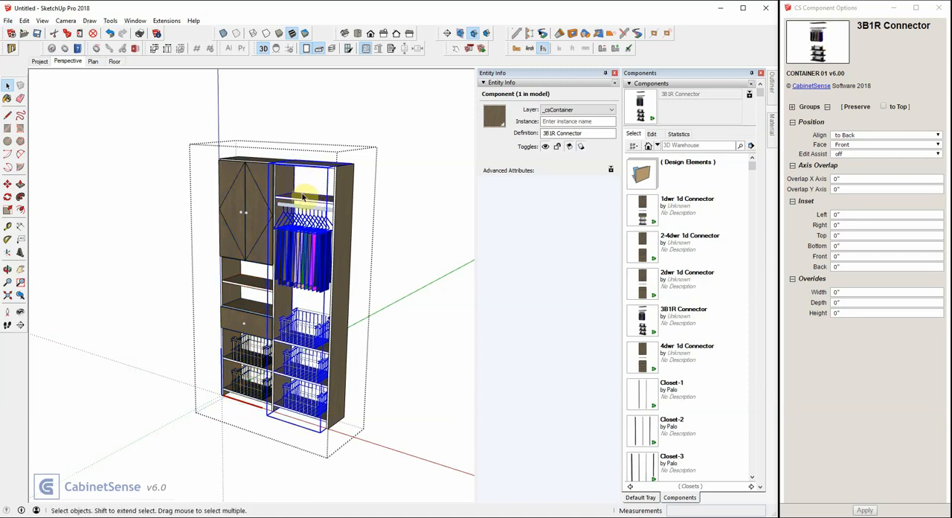
scroll(311, 201, up, 5)
scroll(311, 203, down, 3)
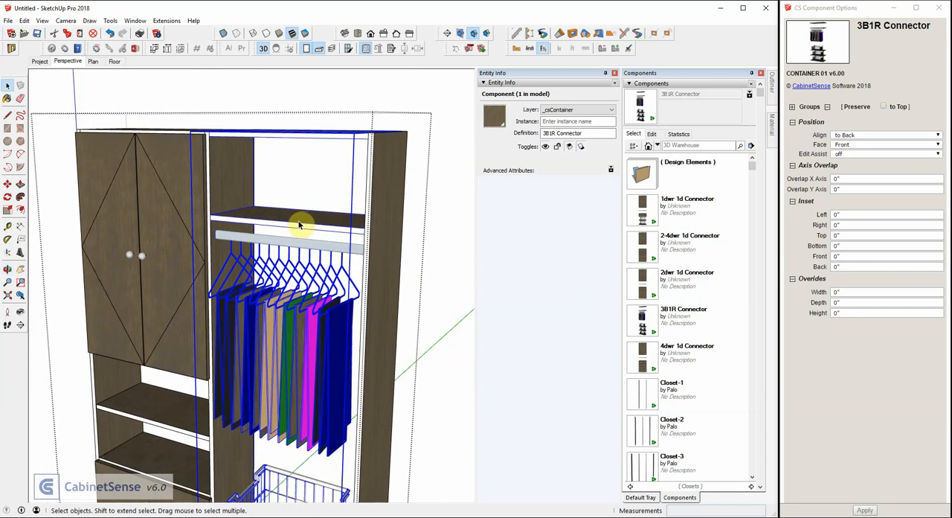
double_click(299, 224)
click(299, 225)
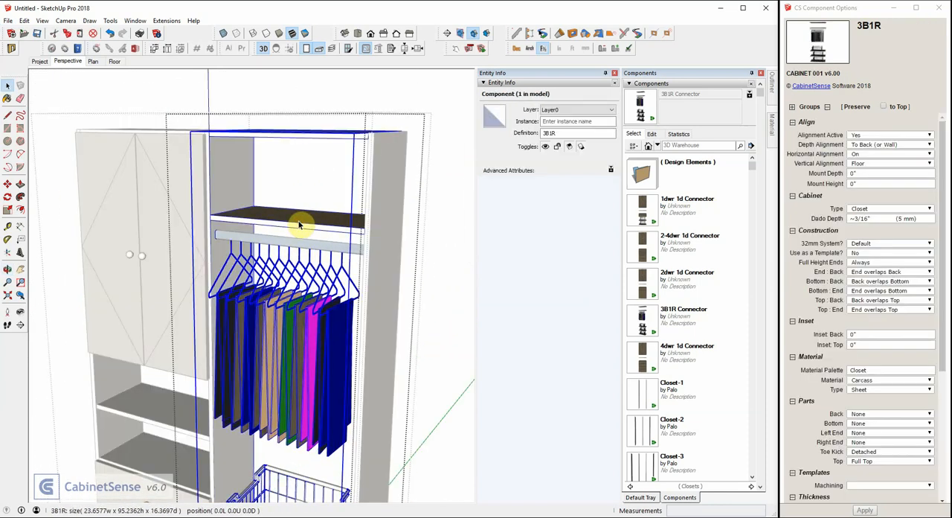
double_click(299, 224)
click(301, 223)
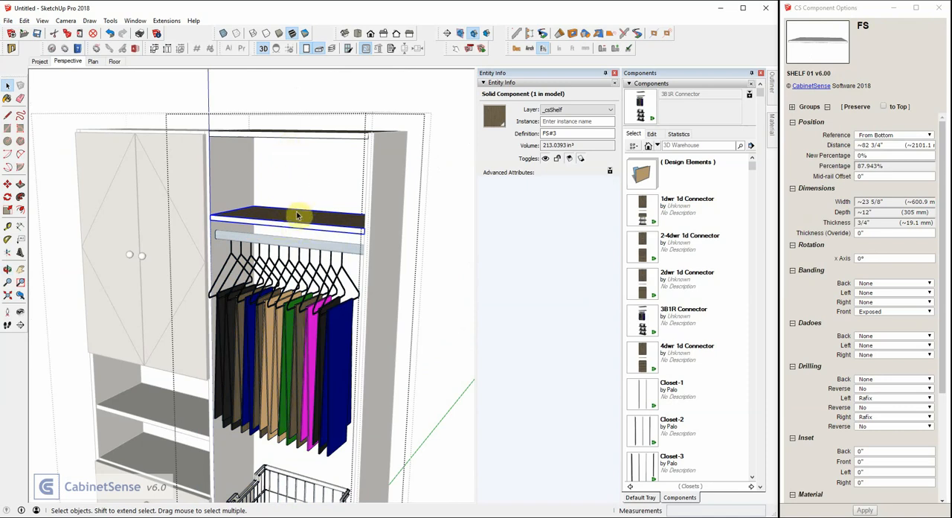
- Place a Partition from the ( Euro Internal Parts ) library above the fixed shelf and move it to about 5 5/16" from the left
click(657, 146)
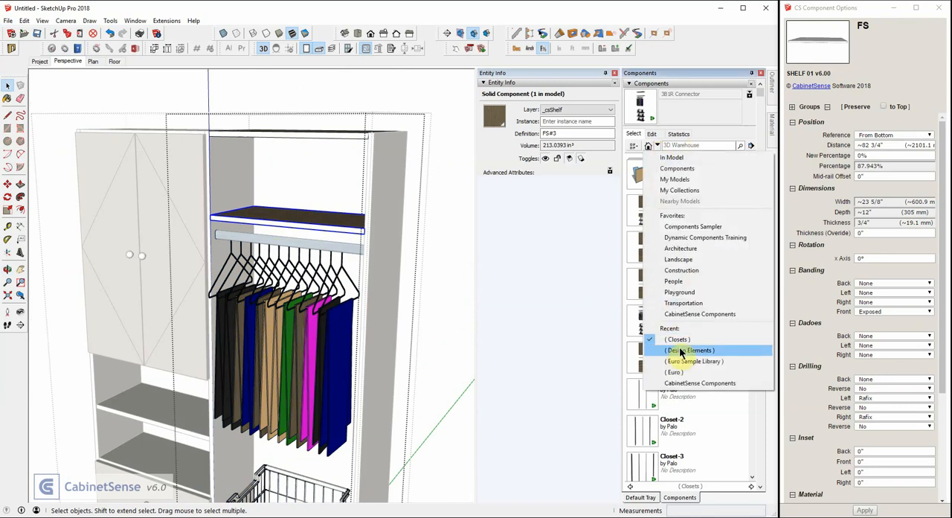
click(673, 371)
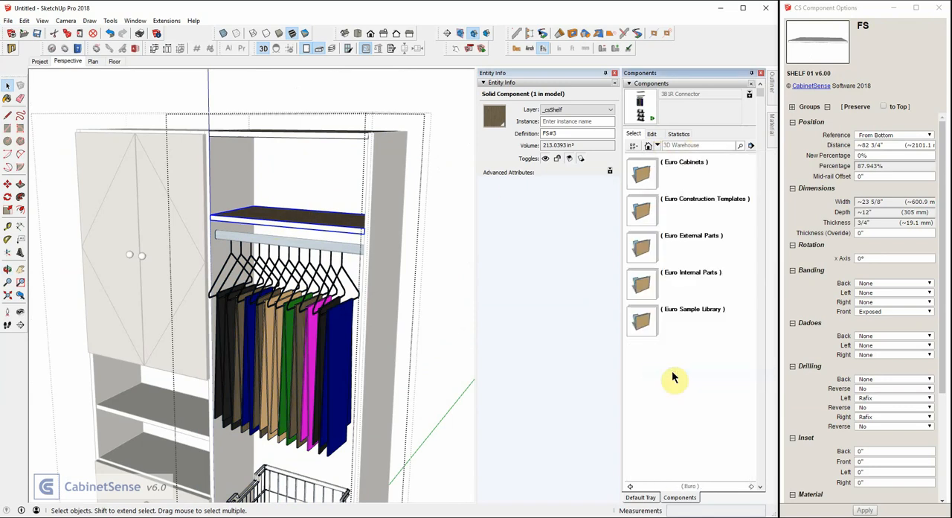
click(643, 281)
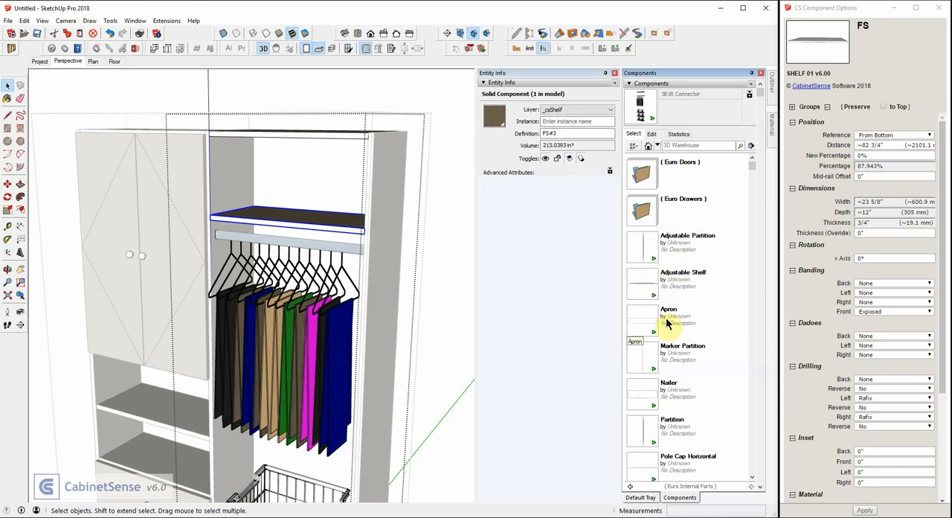
click(639, 428)
click(283, 217)
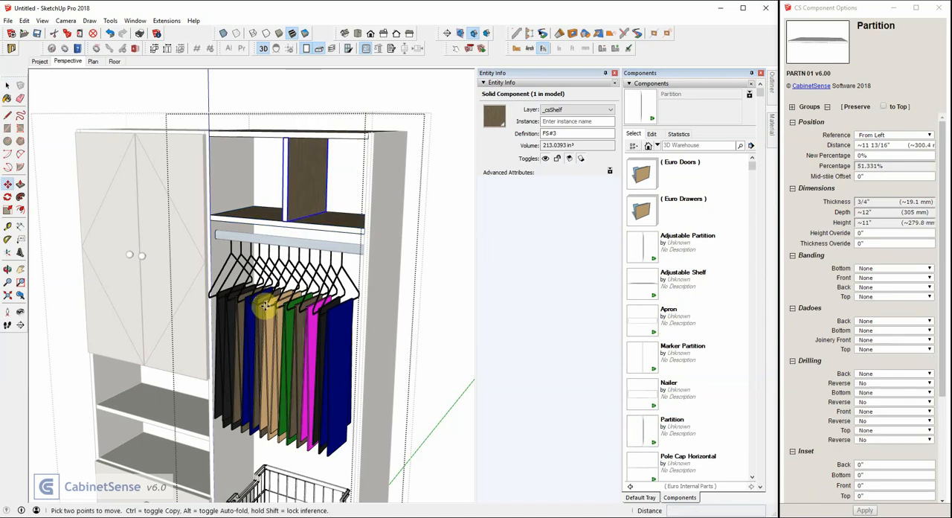
drag(285, 186, 246, 167)
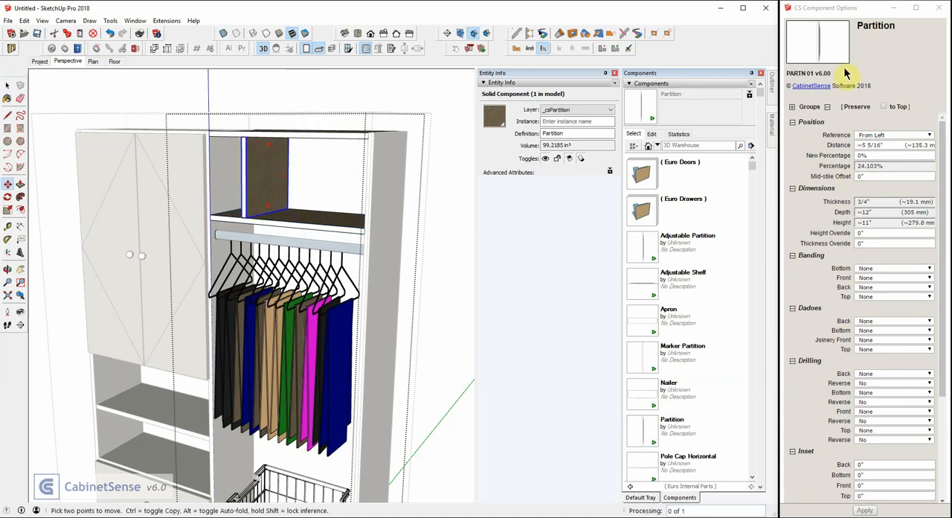
- Set the partition's top and bottom drilling to Rafix and leave component editing
click(827, 106)
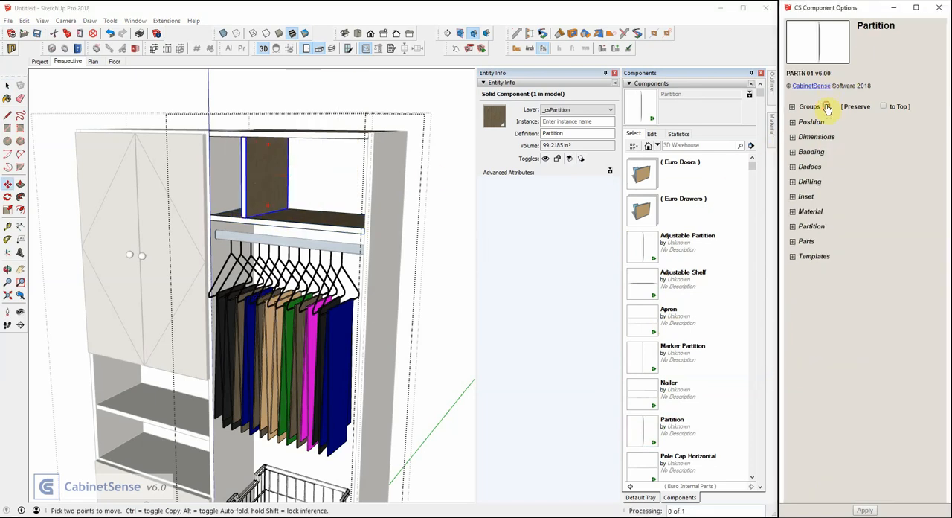
click(793, 183)
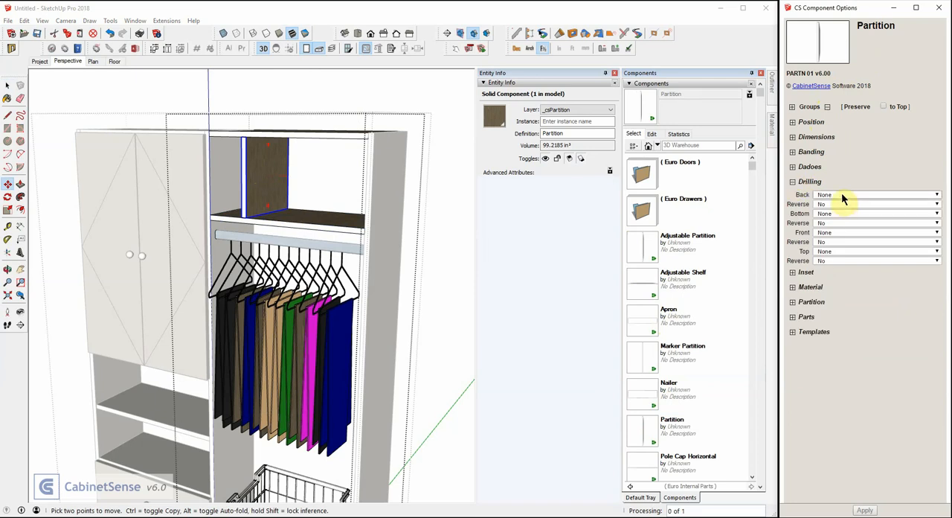
click(837, 252)
click(830, 324)
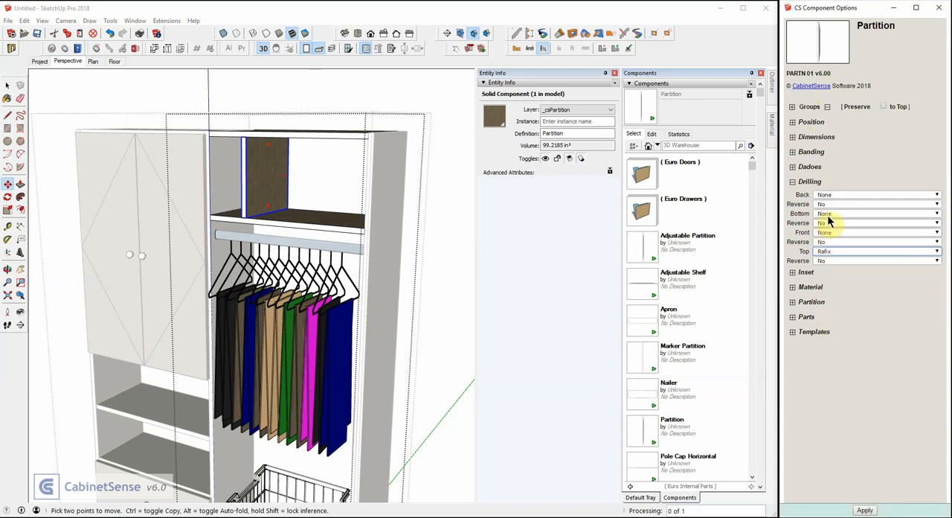
click(253, 153)
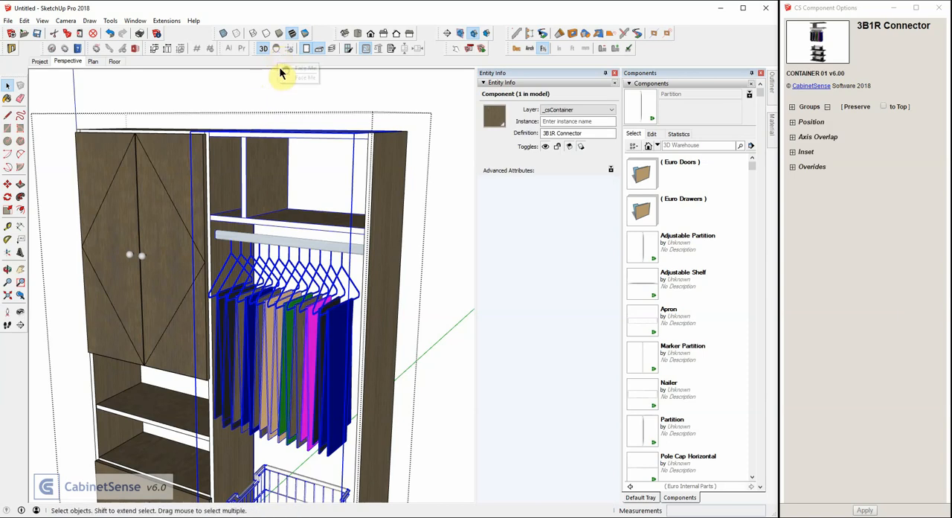
click(292, 85)
- Select the whole Closet-2 and display the model in the monochrome face style
click(258, 135)
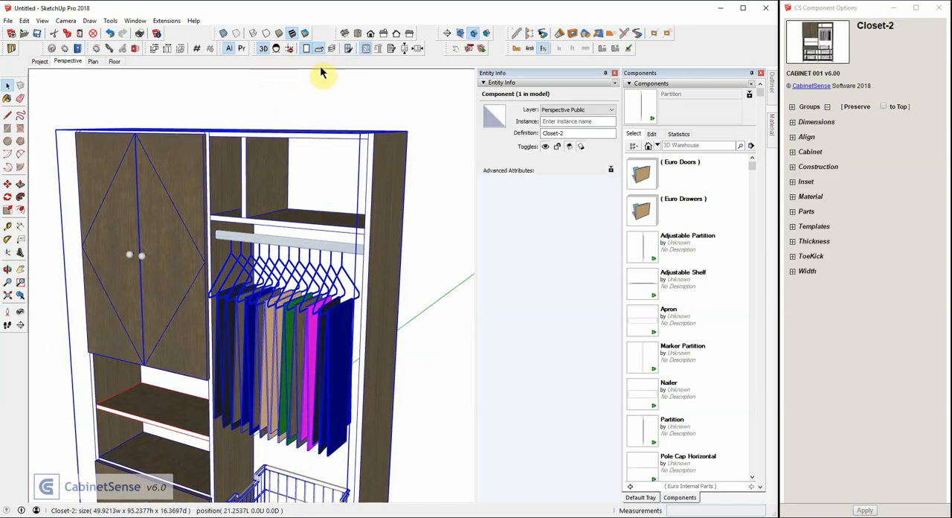
click(306, 34)
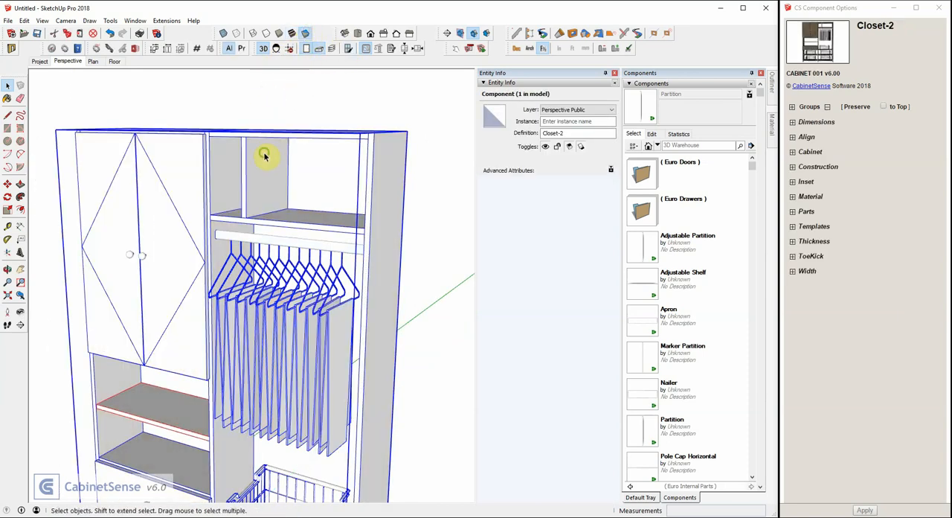
middle_drag(265, 153, 250, 97)
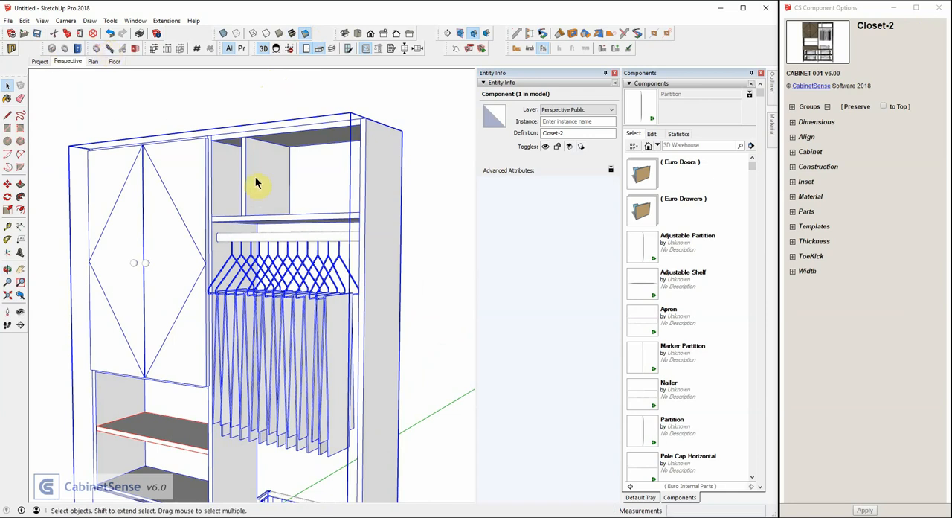
- Examine the Rafix drilling at the partition's upper and lower ends and in the shelf below, using X-ray display
key(x)
key(x)
key(x)
scroll(256, 143, up, 5)
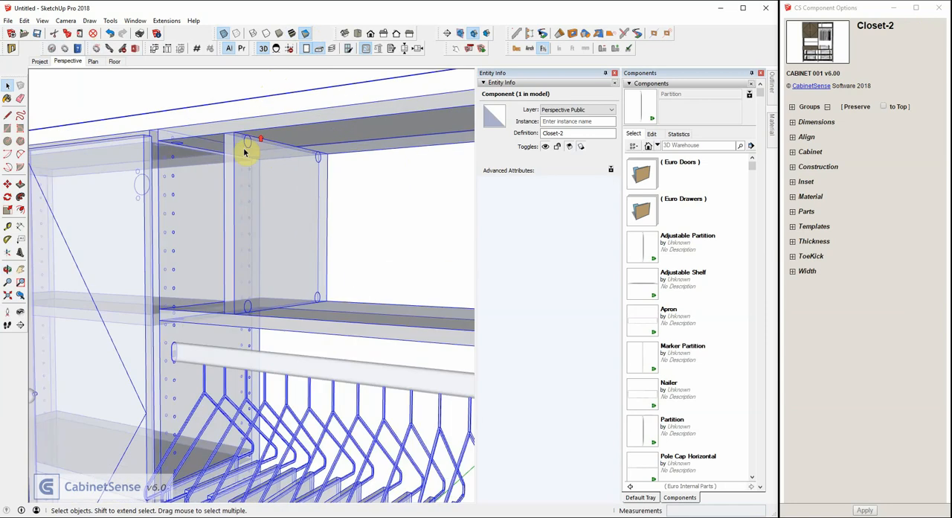
middle_drag(244, 152, 234, 174)
key(x)
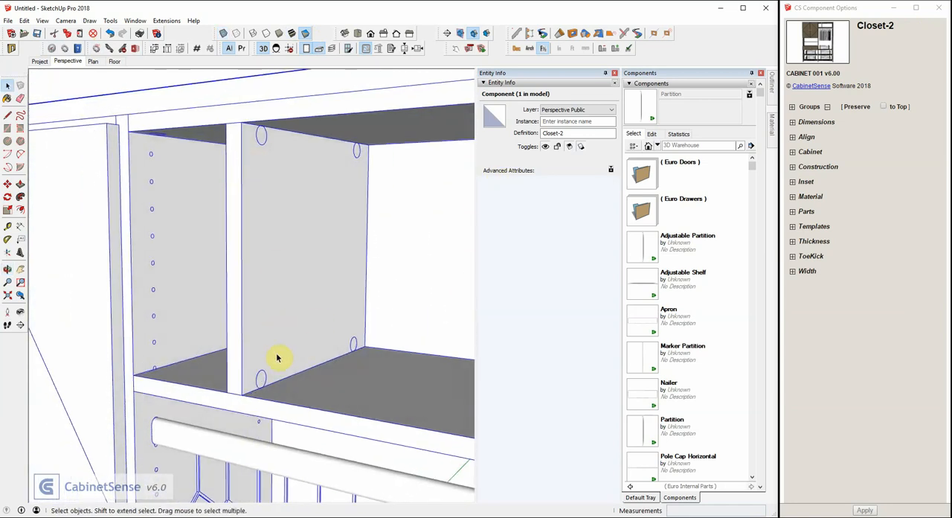
key(x)
middle_drag(250, 339, 298, 435)
scroll(260, 389, up, 5)
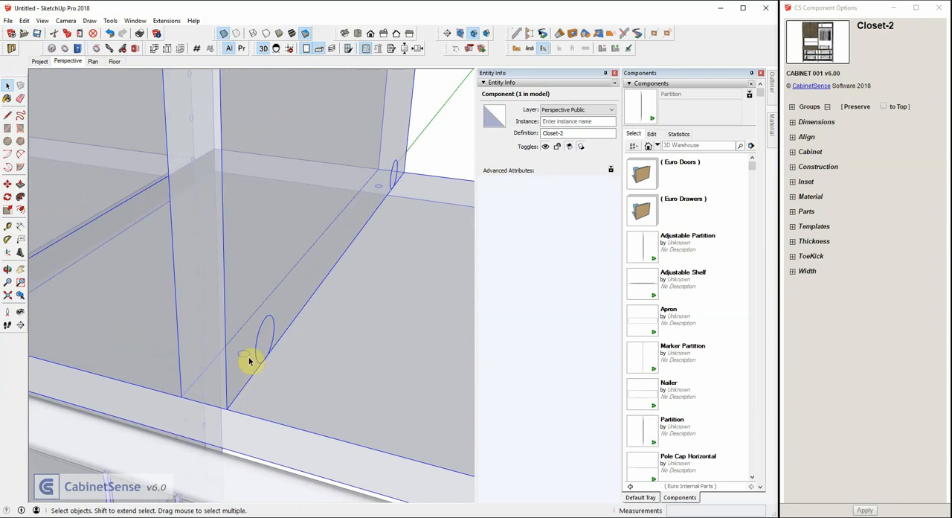
scroll(235, 232, down, 2)
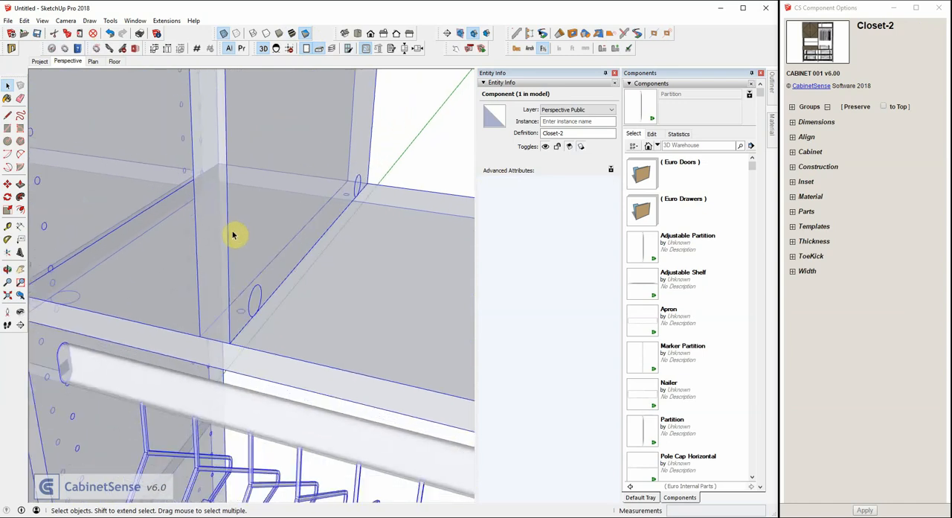
scroll(234, 253, down, 5)
middle_drag(255, 265, 276, 166)
key(x)
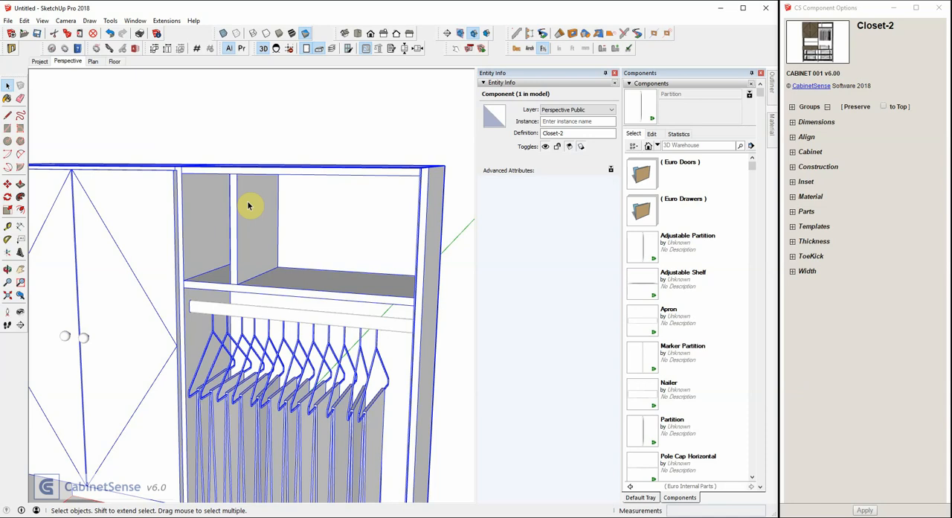
- Reopen the 3B1R Connector's inner cabinet and rename the partition's definition FP
click(249, 205)
double_click(248, 206)
click(248, 205)
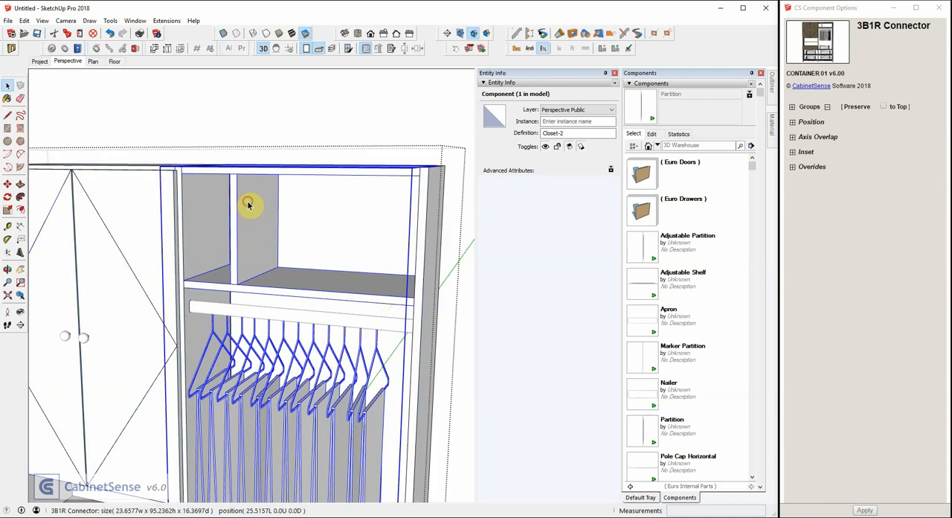
double_click(249, 206)
click(248, 205)
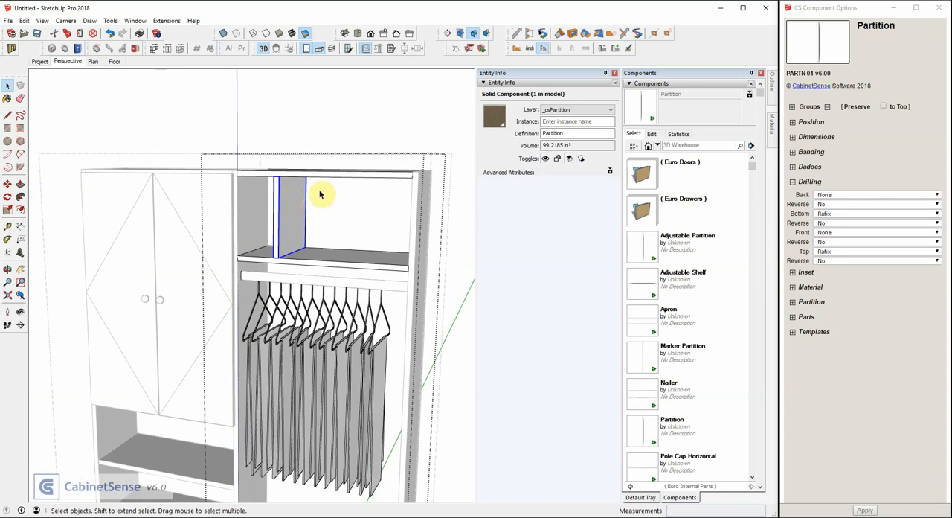
click(554, 133)
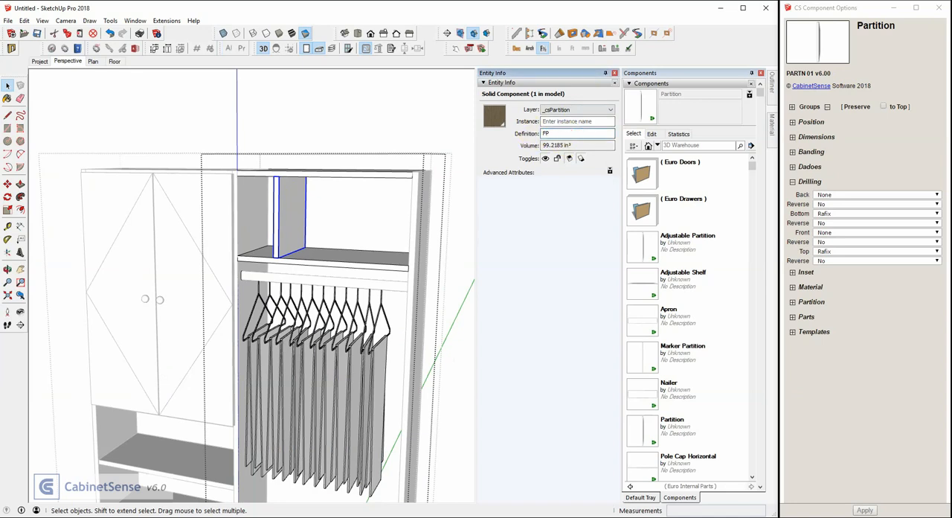
- Save the partition at its current scale as FP in the ( Design Elements ) folder of the ( Closets ) library
right_click(298, 200)
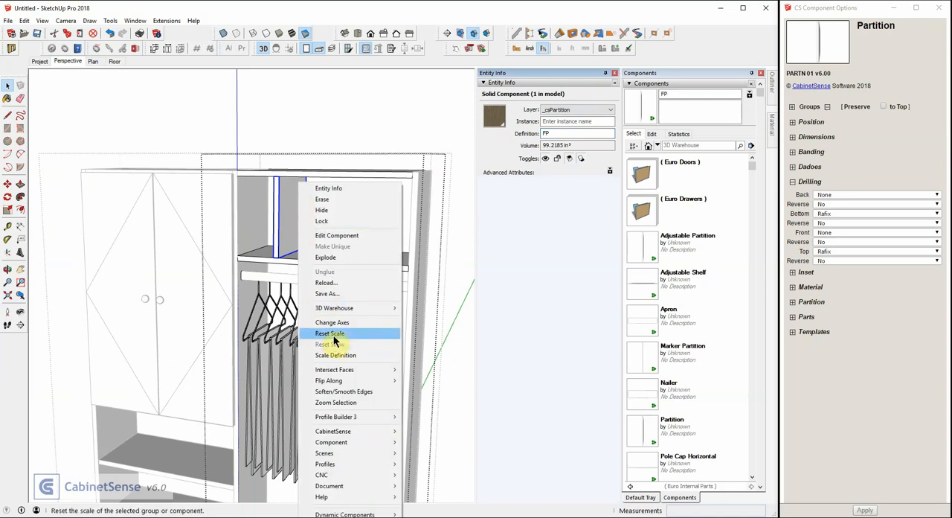
click(337, 295)
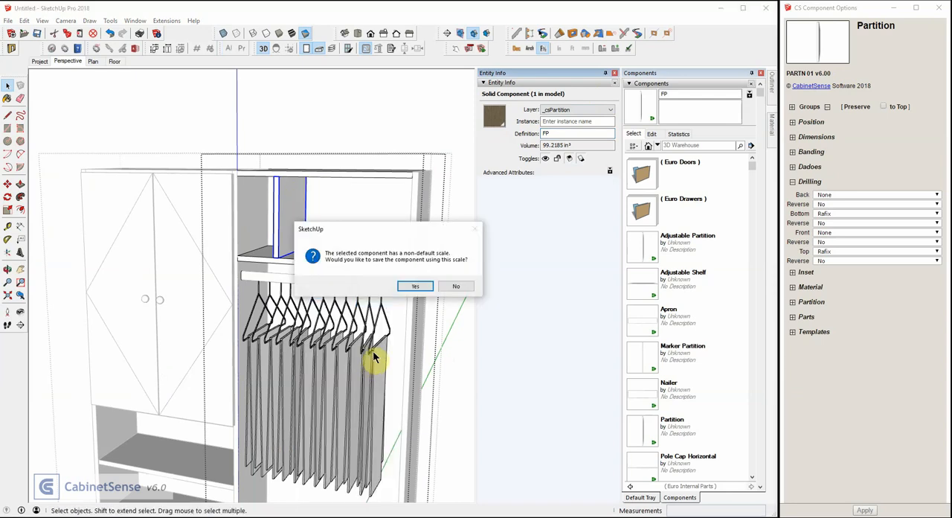
click(419, 287)
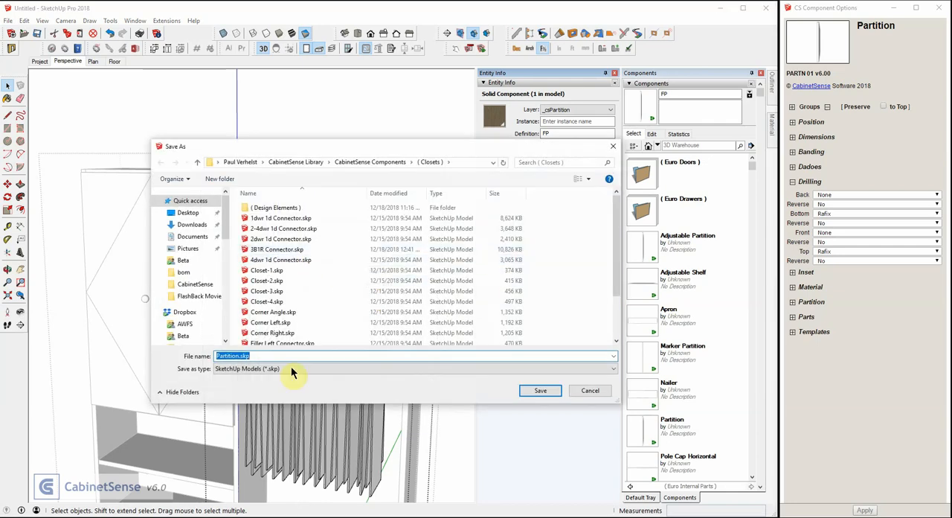
double_click(268, 208)
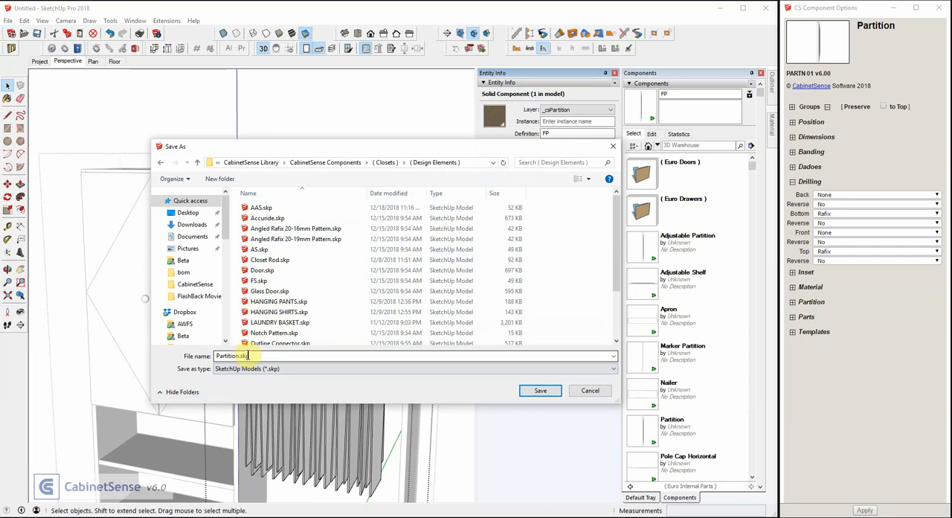
drag(249, 355, 207, 356)
text(FP)
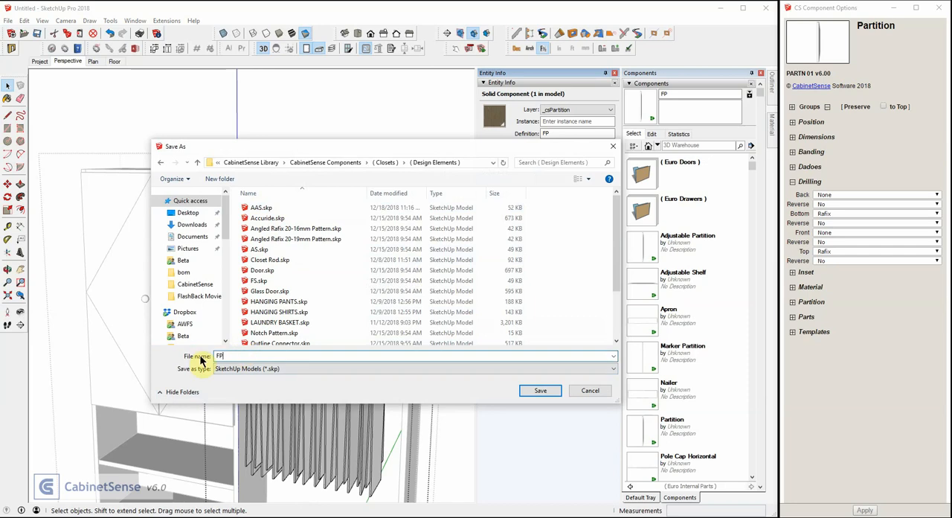
click(543, 392)
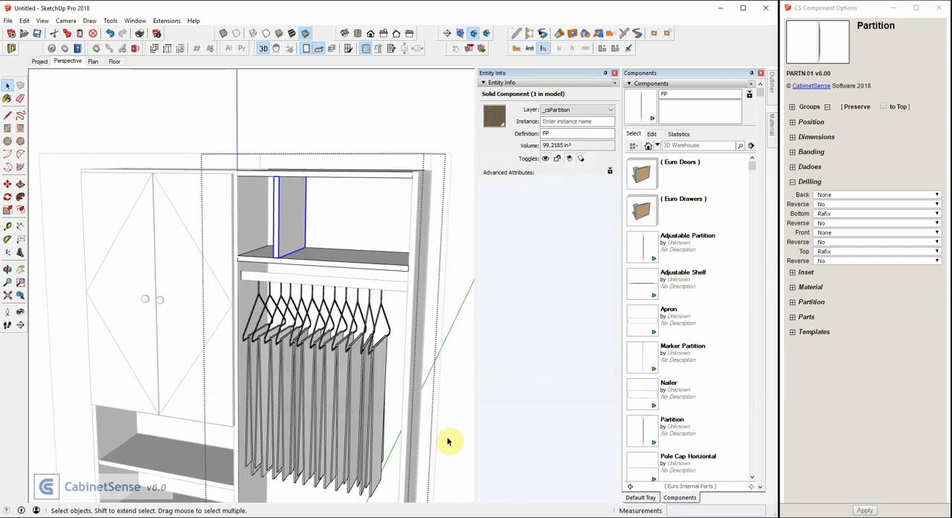
- Display the ( Design Elements ) library in the component browser and locate the FP component
click(657, 146)
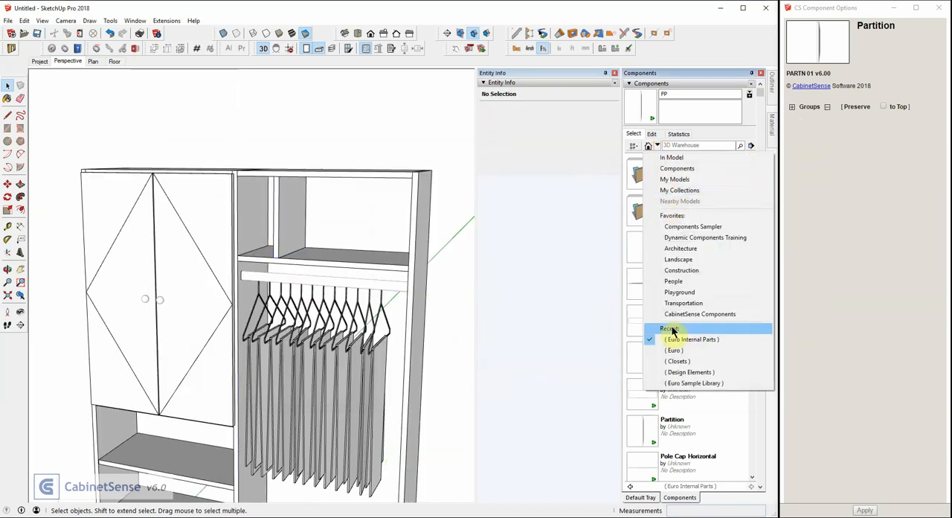
click(679, 371)
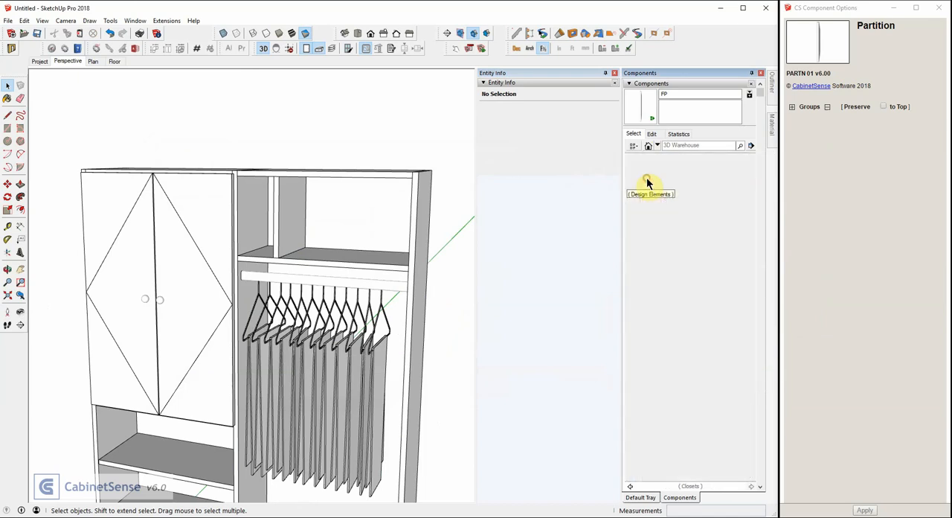
scroll(653, 195, down, 2)
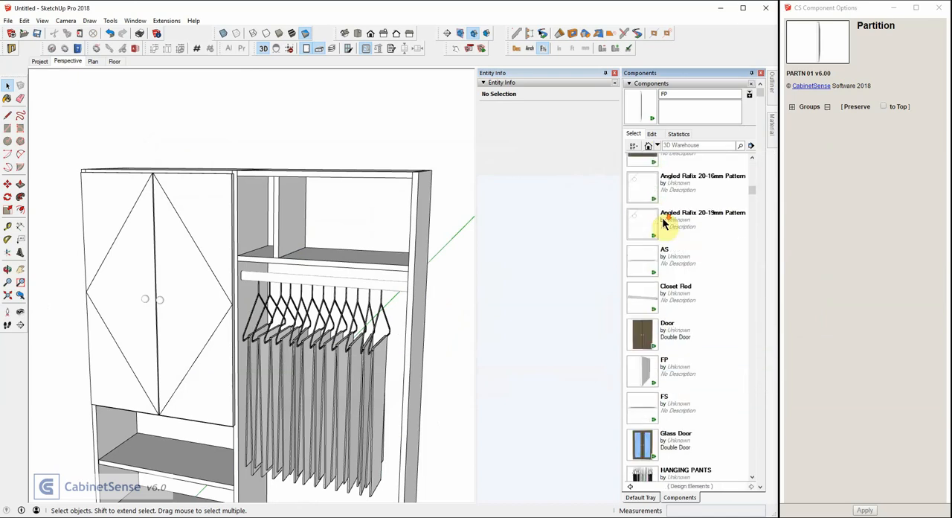
click(646, 377)
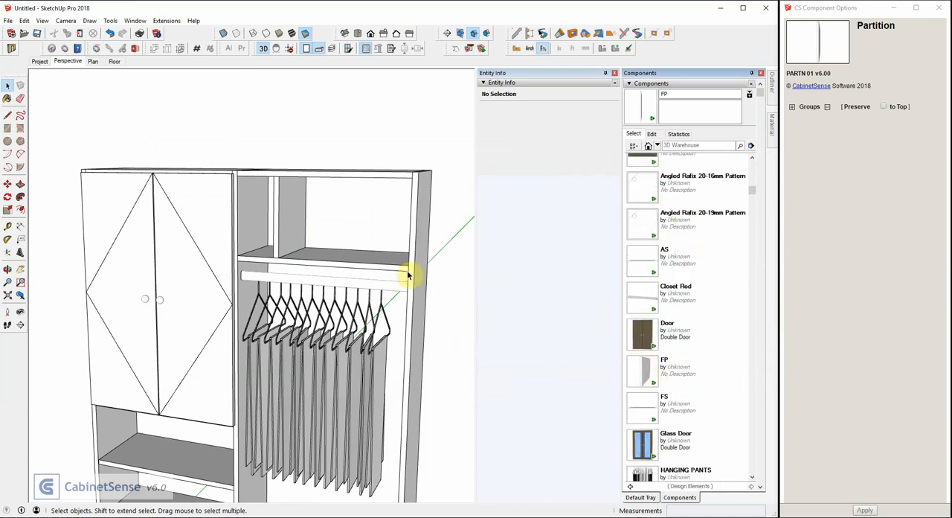
- Inside the 3B1R Connector, place two FP partitions on the fixed shelf above the closet rod, right of the existing one, and leave editing
double_click(328, 264)
double_click(328, 264)
click(328, 263)
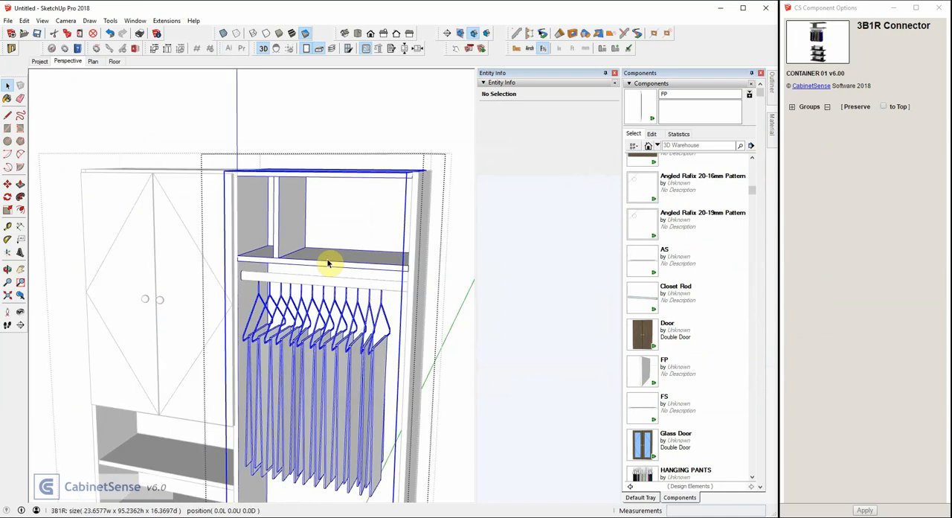
double_click(328, 263)
click(328, 263)
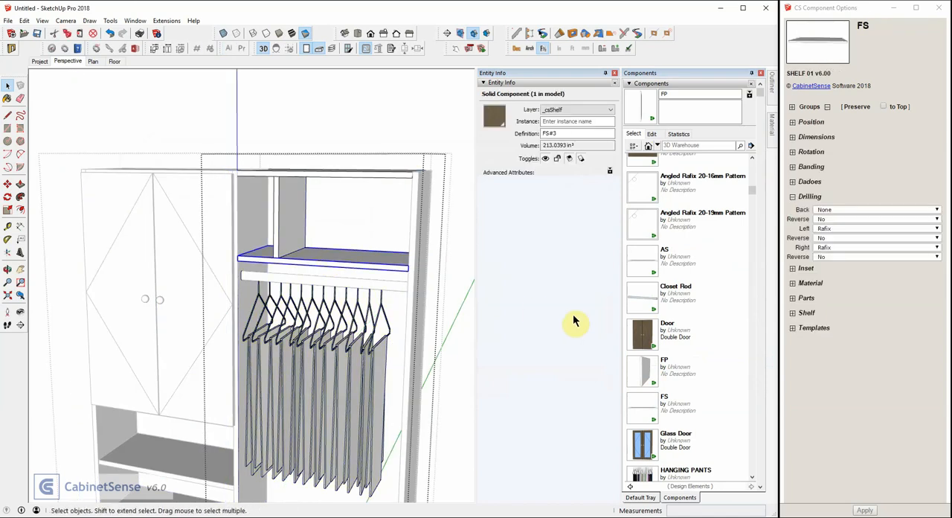
click(638, 372)
click(344, 236)
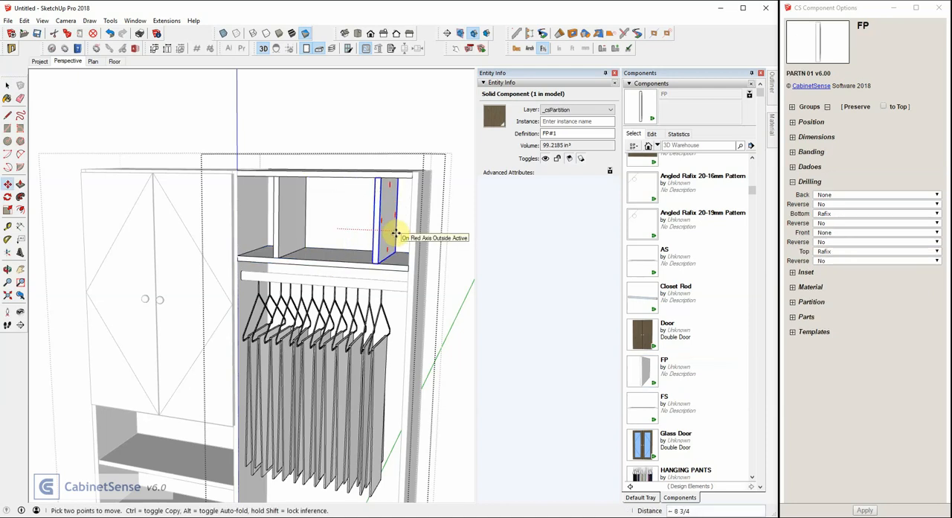
click(396, 236)
key(space)
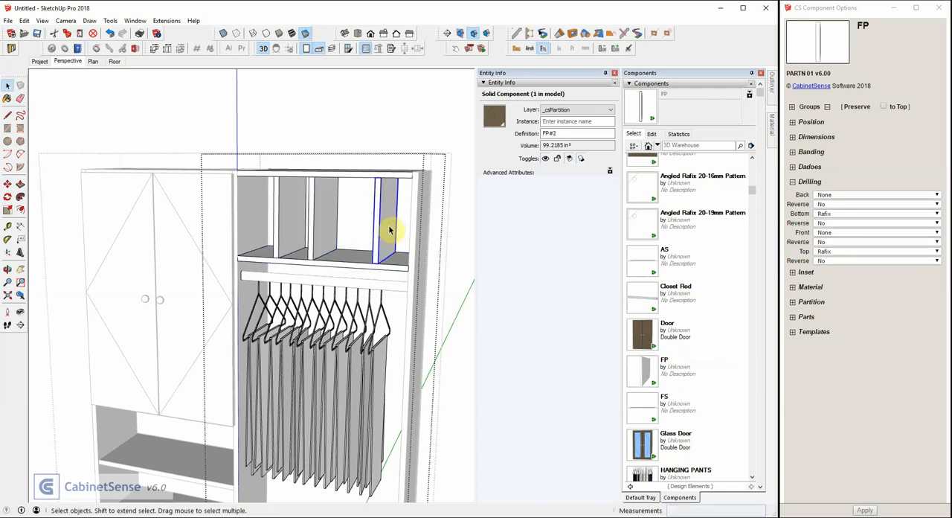
click(267, 119)
click(266, 118)
click(266, 118)
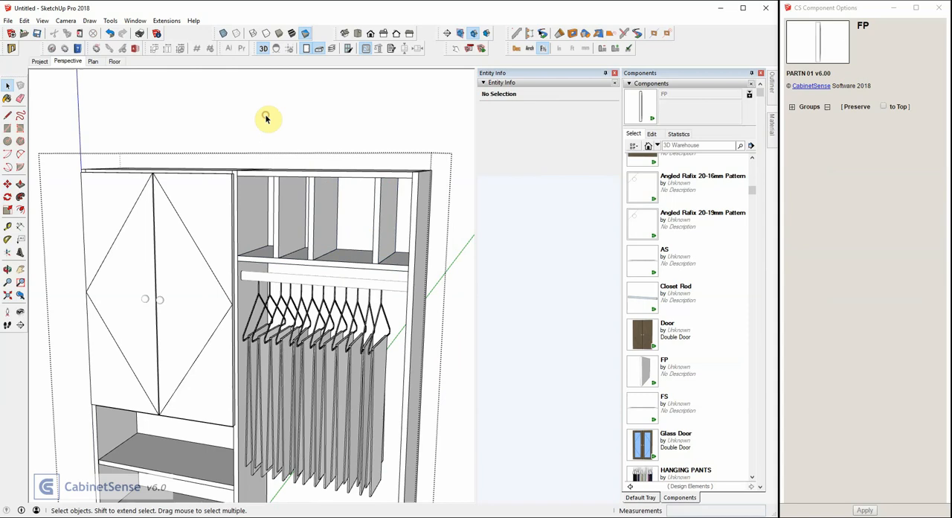
- Select Closet-2 and check the drilling of all the partitions above the closet rod in X-ray display
click(293, 181)
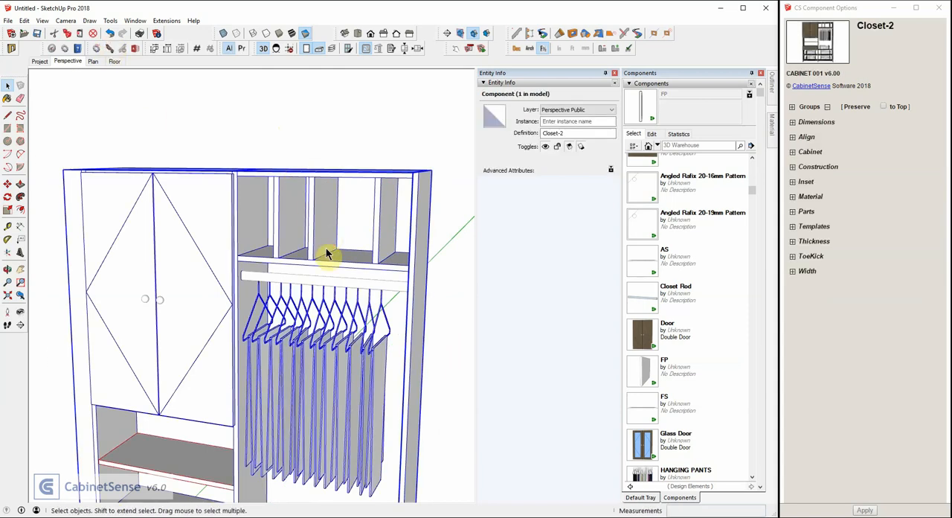
scroll(325, 253, up, 1)
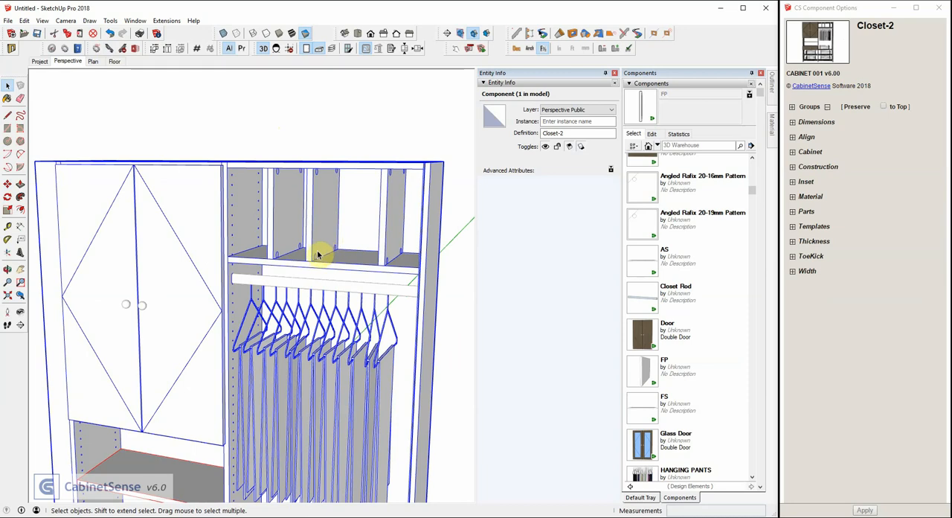
key(x)
scroll(318, 255, up, 3)
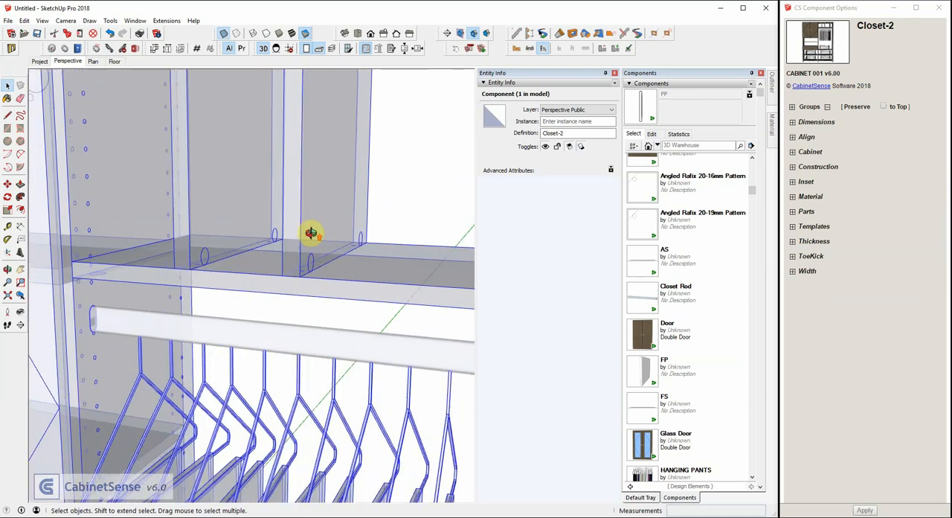
middle_drag(310, 234, 305, 260)
scroll(304, 259, down, 5)
click(318, 132)
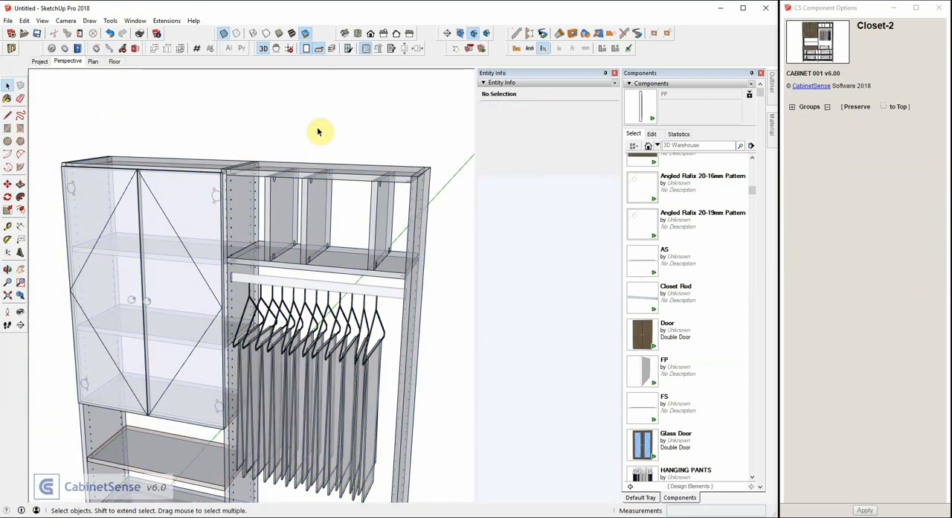